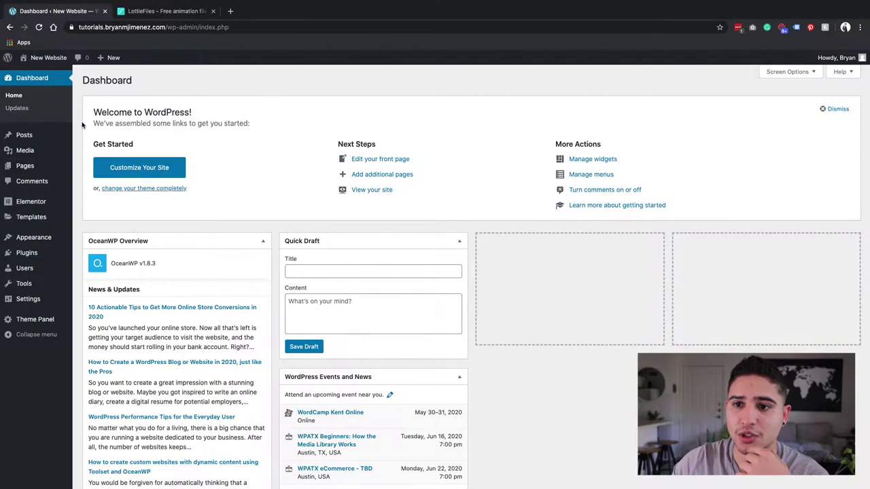
Create a new WordPress page titled 'Yoga Studio' and open it in Elementor
mouse_move(59, 168)
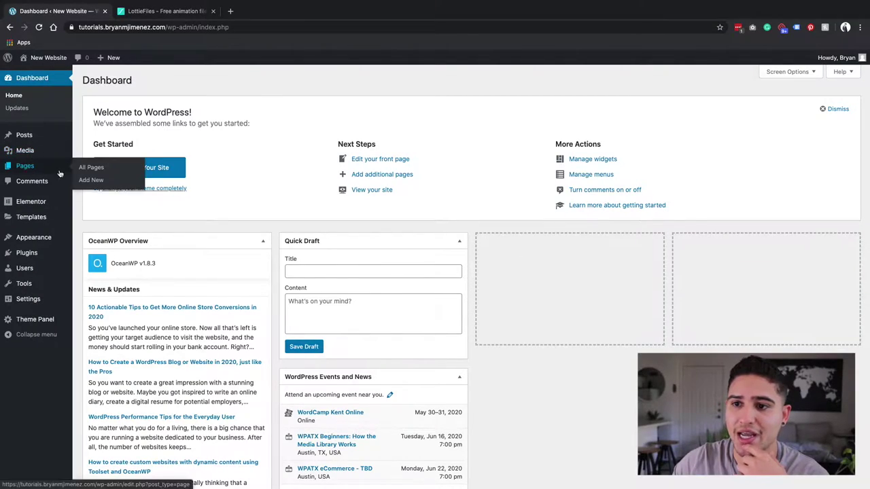
left_click(92, 181)
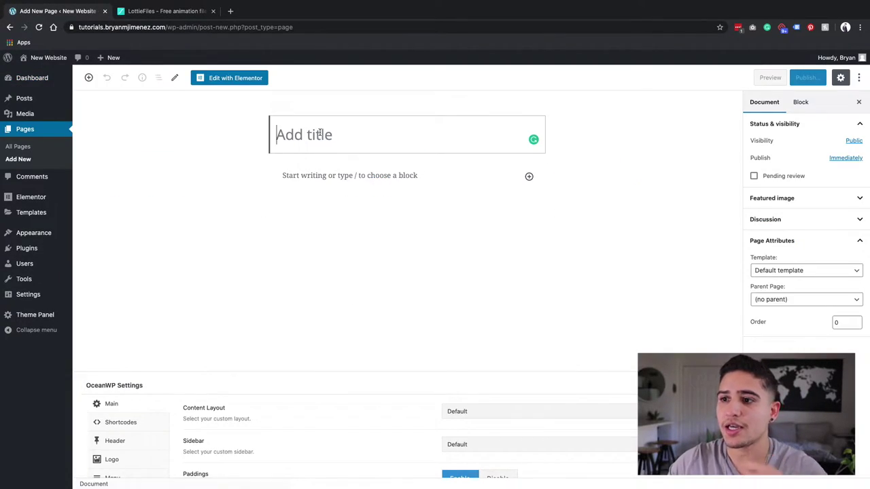
type("Y")
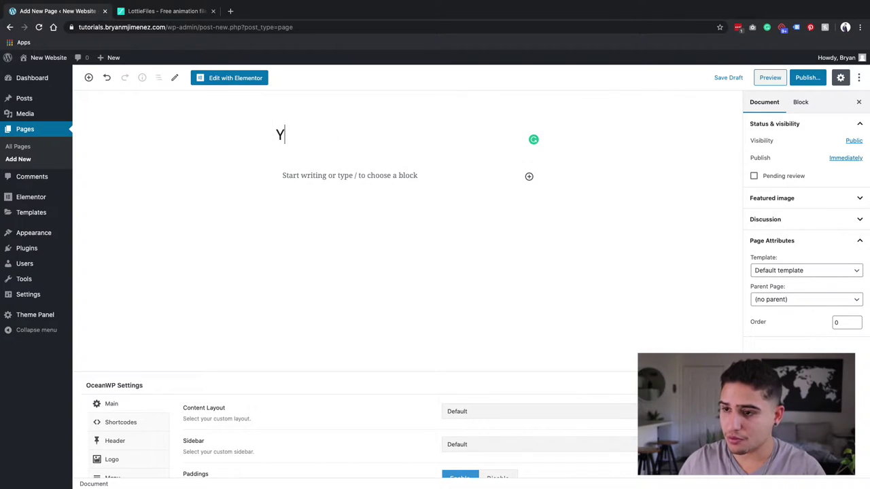
type("oga S")
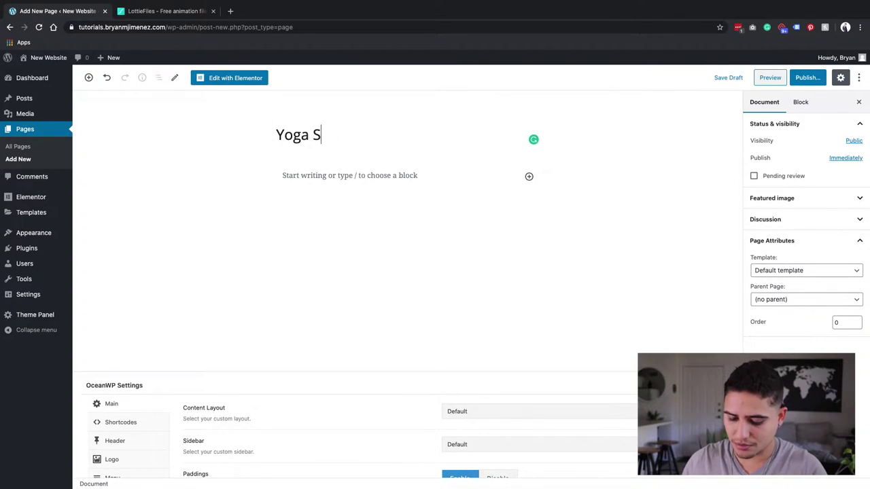
type("tudio")
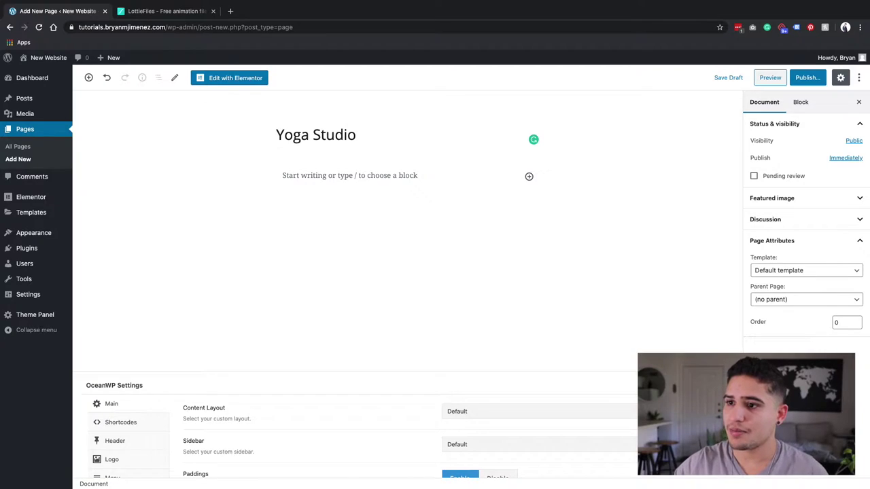
left_click(229, 82)
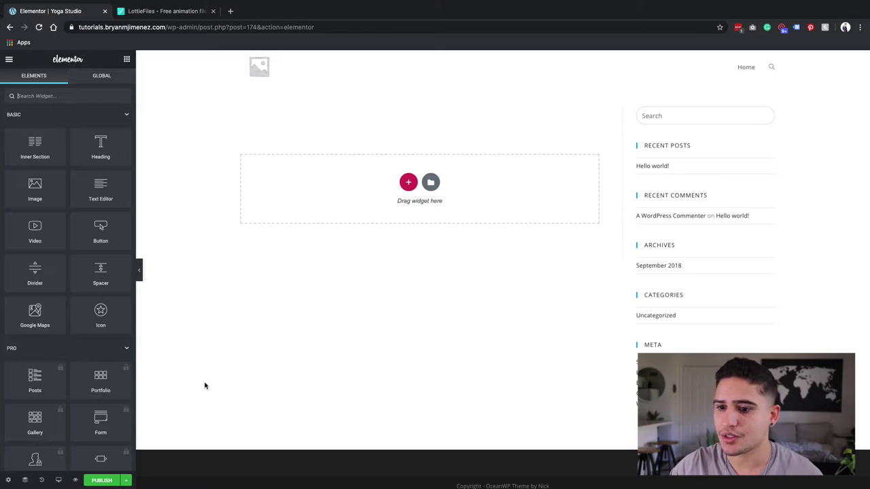
Switch the page layout to Elementor Canvas
left_click(10, 481)
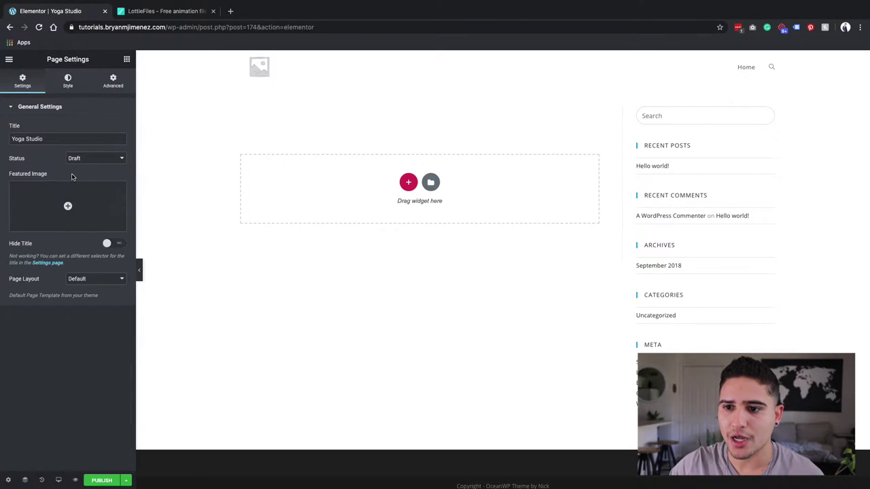
left_click(95, 279)
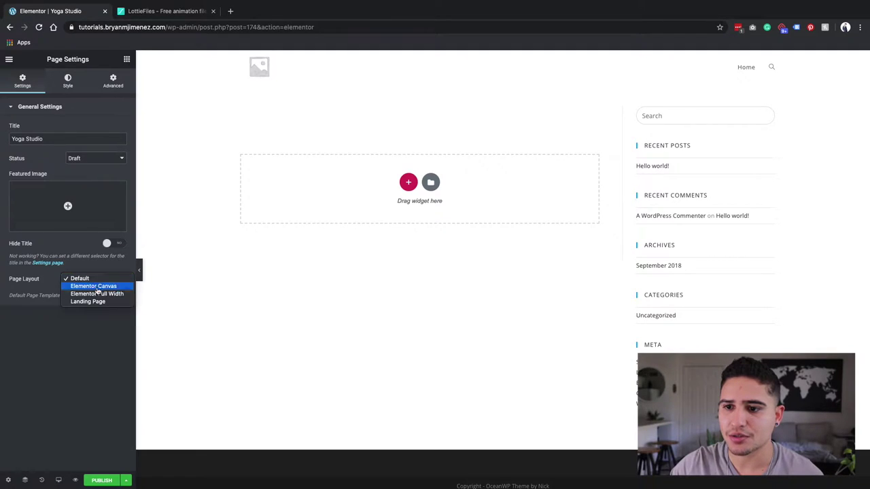
left_click(106, 287)
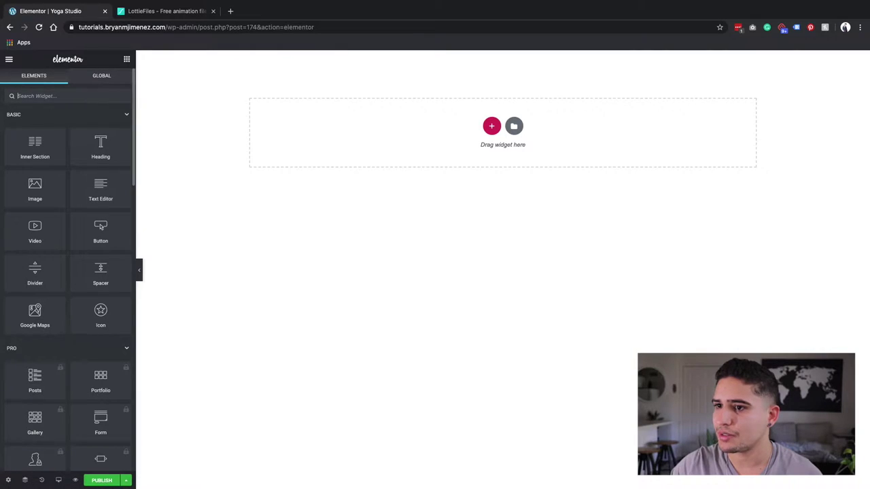
Add a one-column section with Full Width content and Fit To Screen height
left_click(495, 128)
left_click(381, 152)
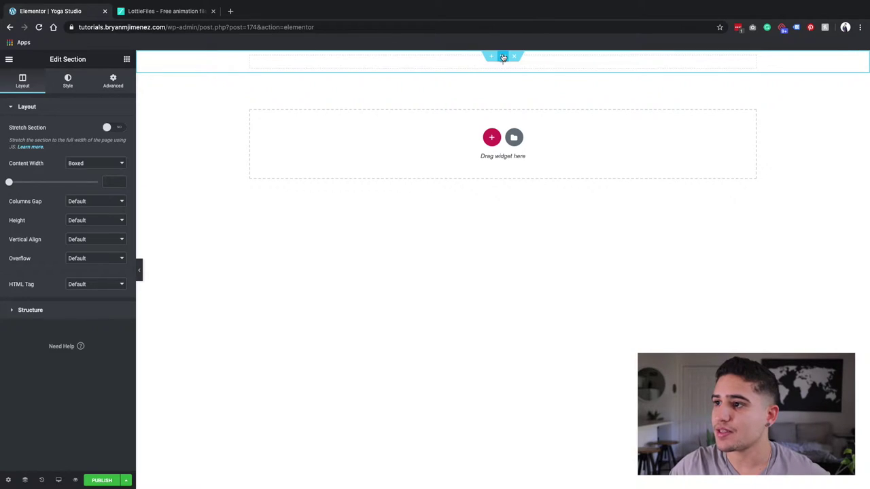
left_click(91, 167)
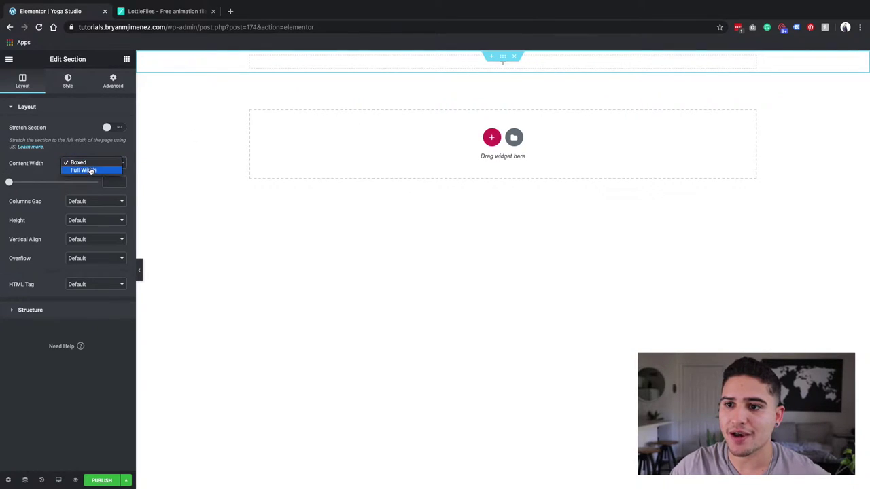
left_click(90, 170)
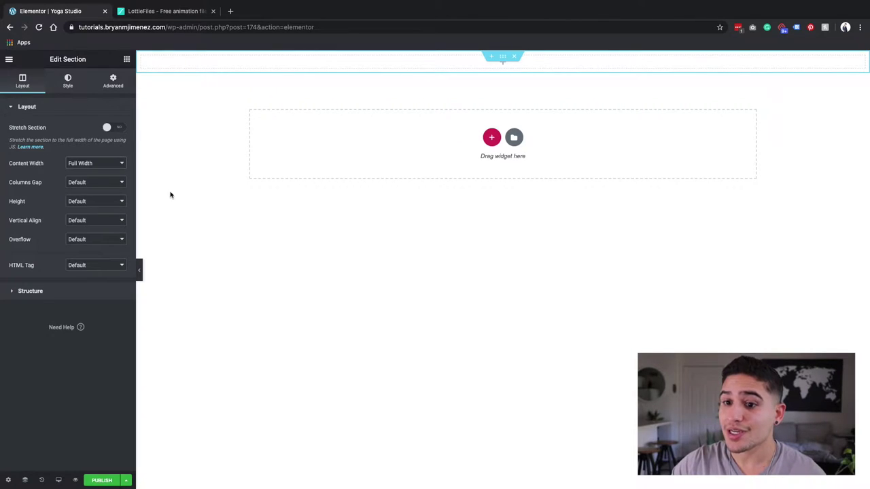
left_click(95, 204)
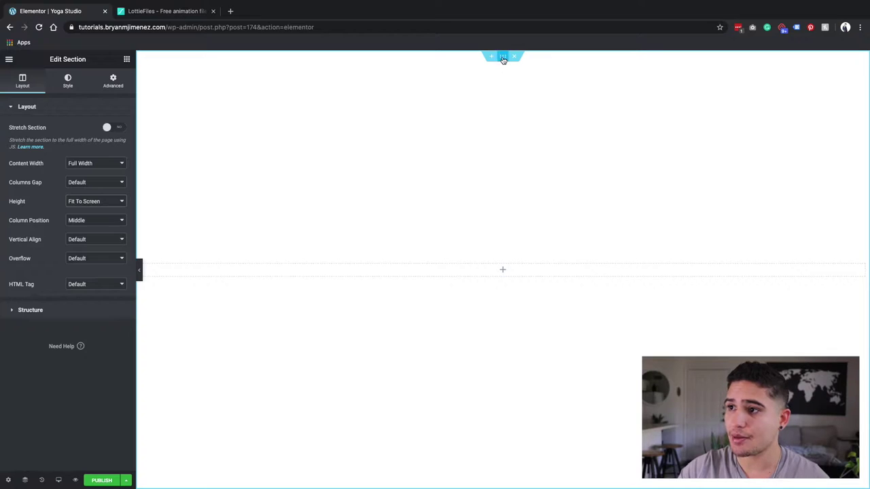
Give the section a classic background using the blob-hearo image from the Media Library
left_click(66, 81)
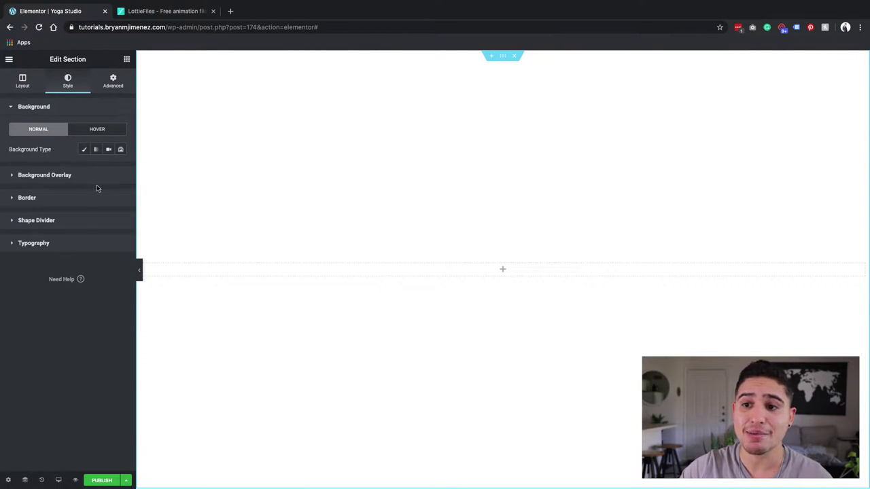
left_click(82, 150)
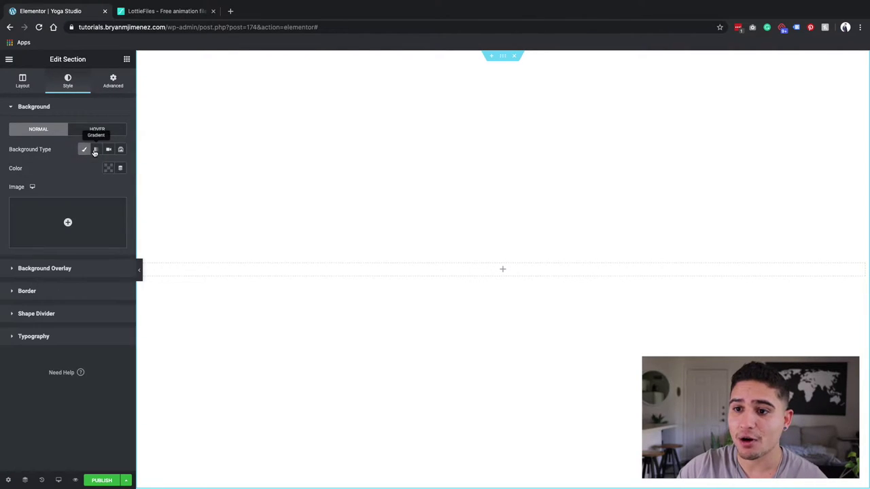
left_click(77, 223)
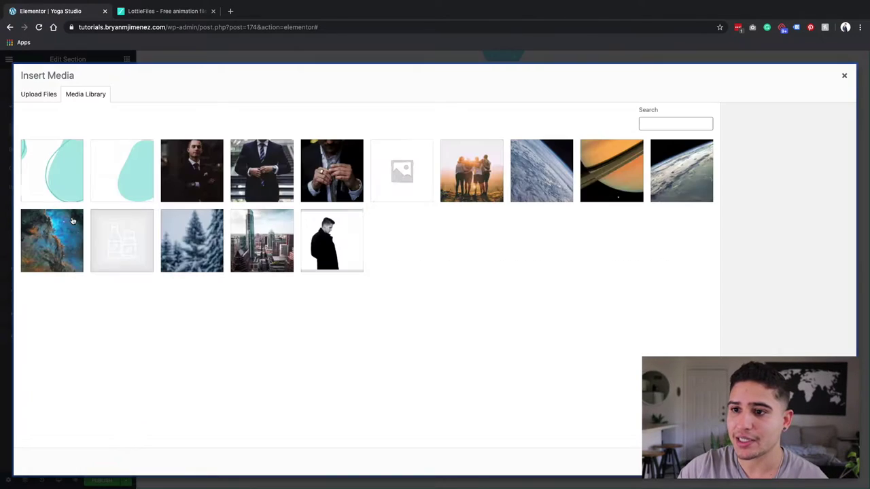
left_click(43, 175)
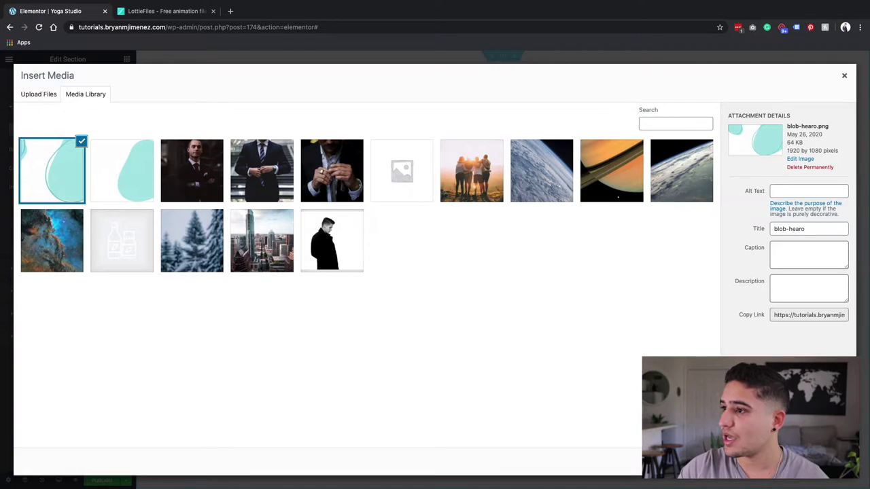
left_click(819, 461)
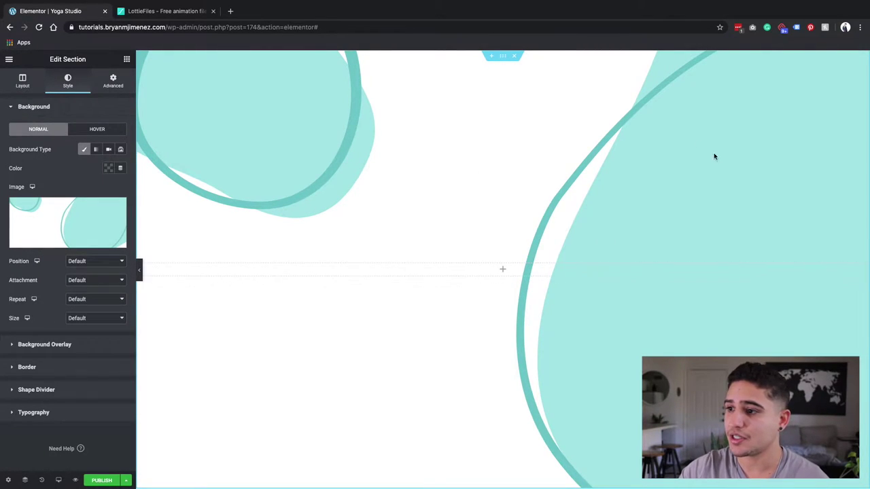
Set the background to Center Right, No-repeat and Cover, then preview the section
left_click(92, 262)
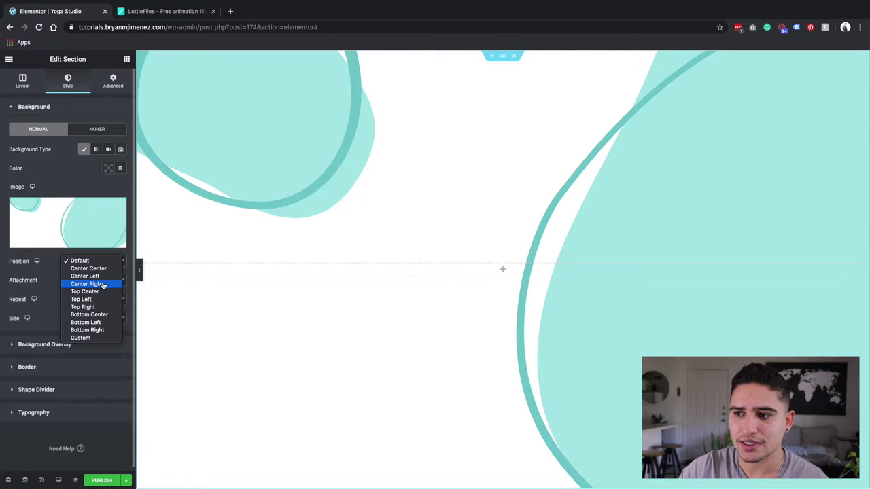
left_click(103, 285)
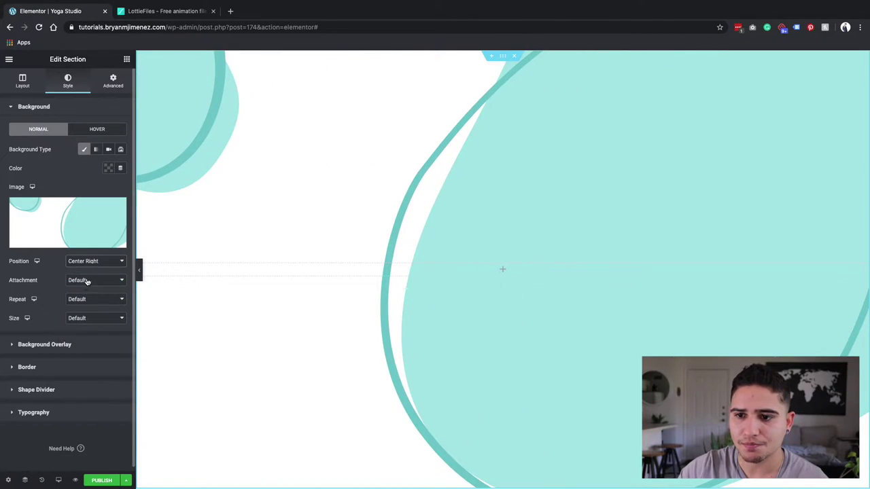
left_click(87, 281)
left_click(85, 280)
left_click(88, 302)
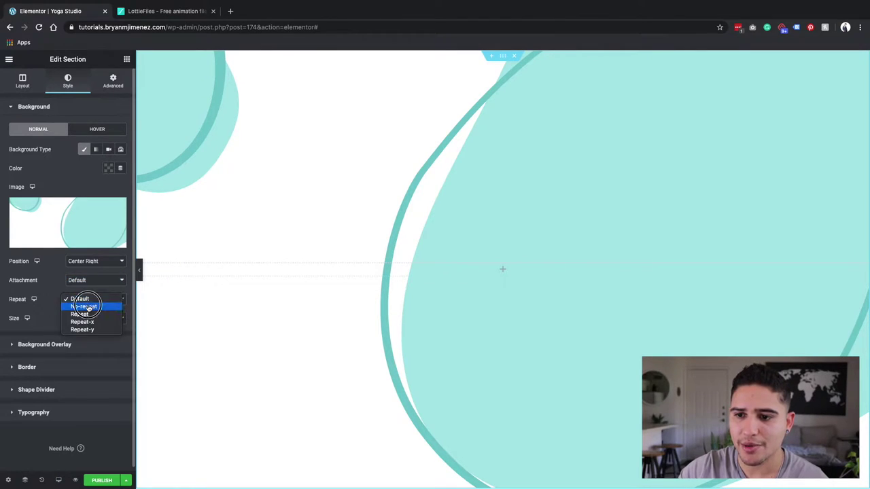
left_click(87, 306)
left_click(87, 318)
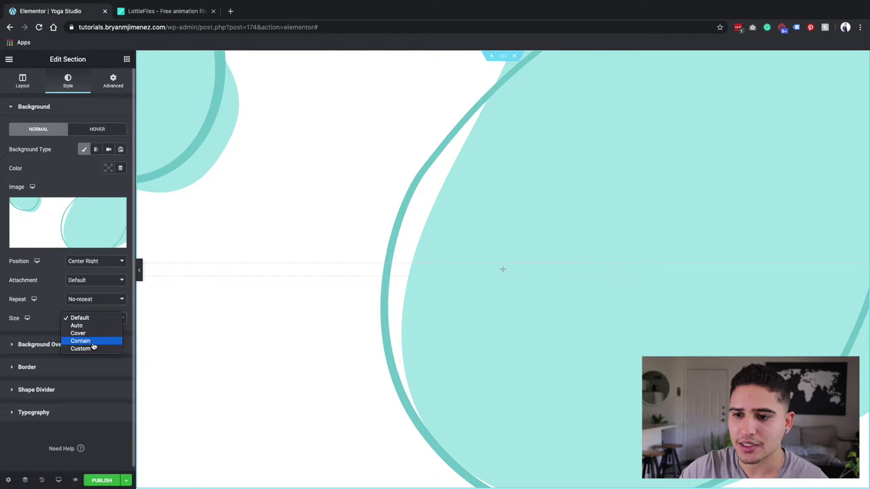
left_click(93, 333)
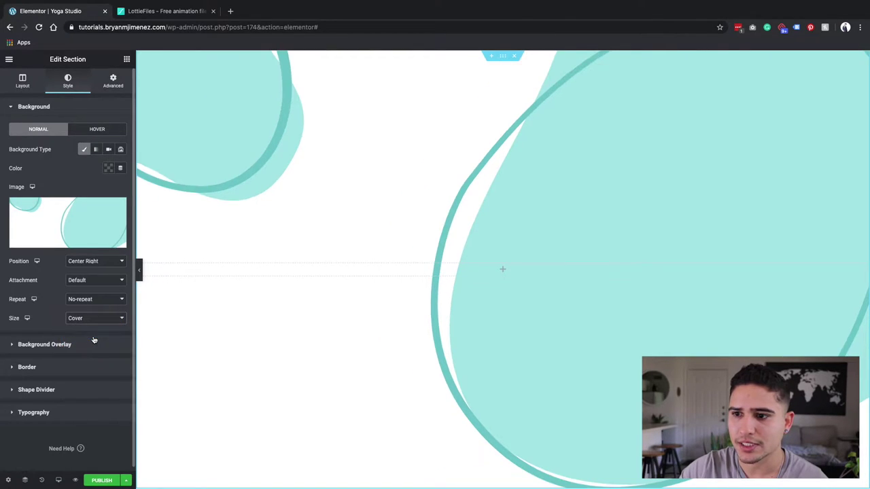
left_click(136, 270)
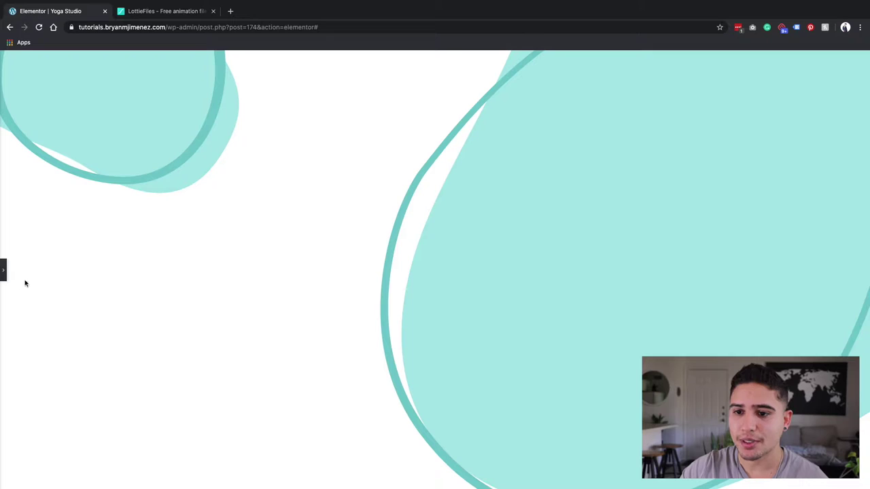
left_click(5, 272)
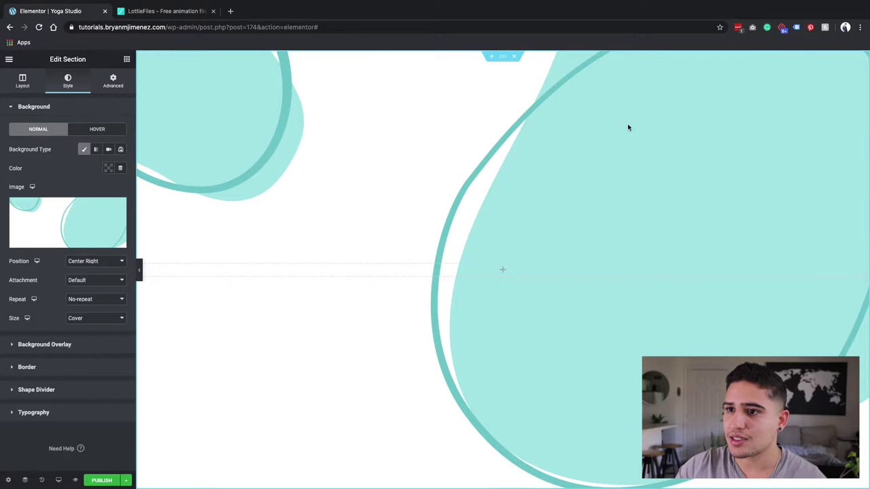
left_click(144, 266)
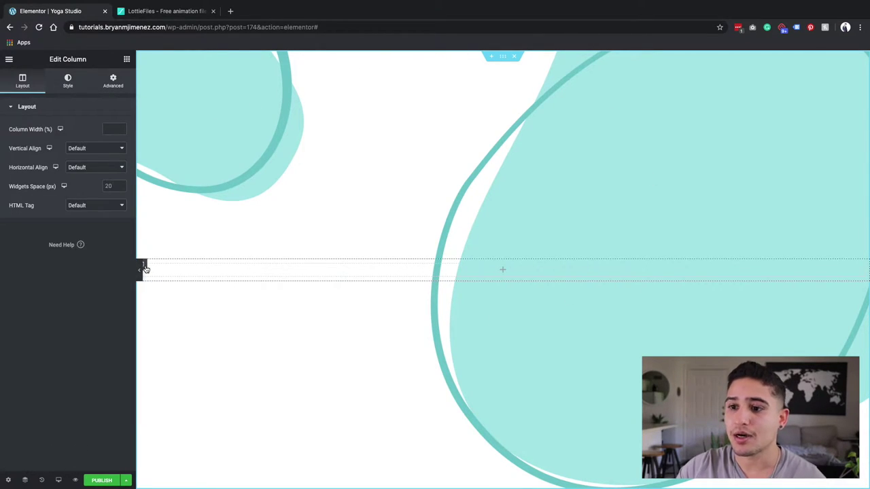
Add a second column to the section and place an HTML widget in it
right_click(145, 269)
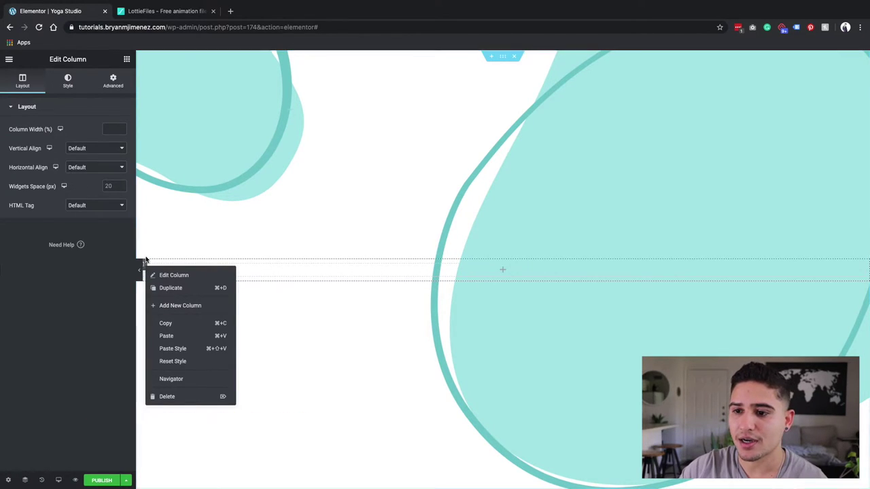
left_click(183, 306)
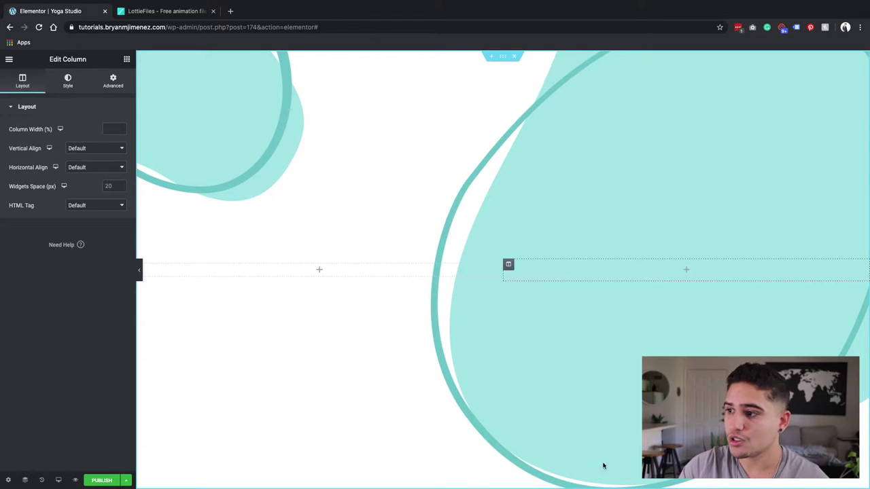
left_click(126, 59)
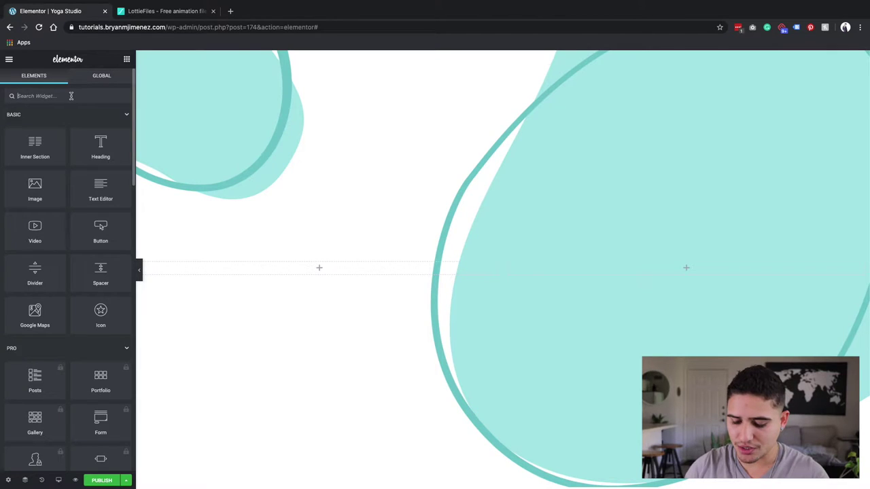
type("html")
left_click_drag(35, 126, 688, 265)
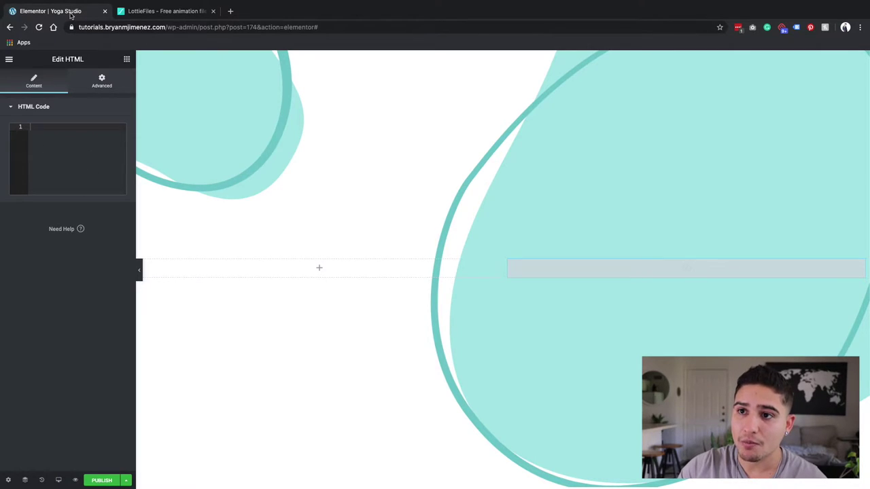
left_click(145, 11)
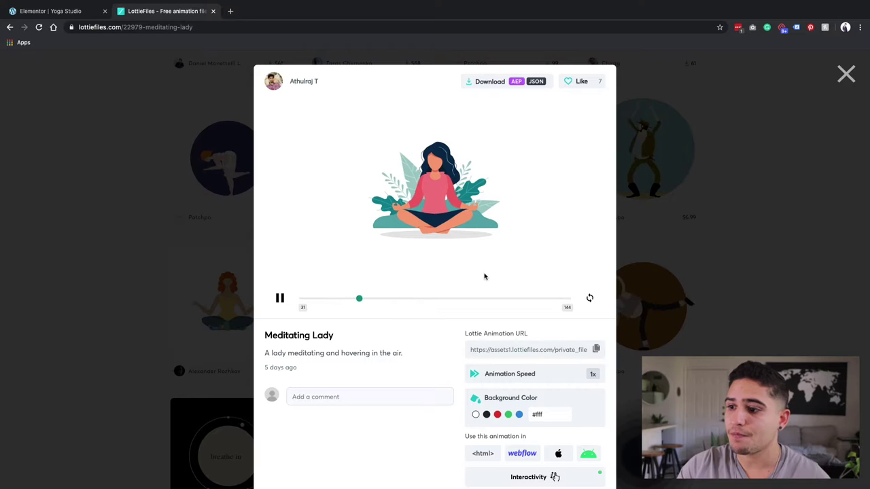
Open the Meditating Lady animation in the web player generator and set width and height to 600px
scroll(441, 255, "down", 3)
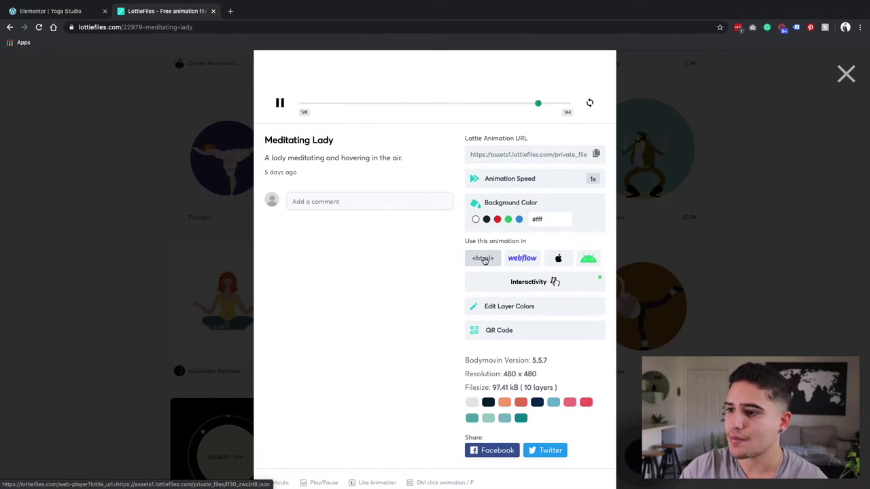
left_click(483, 259)
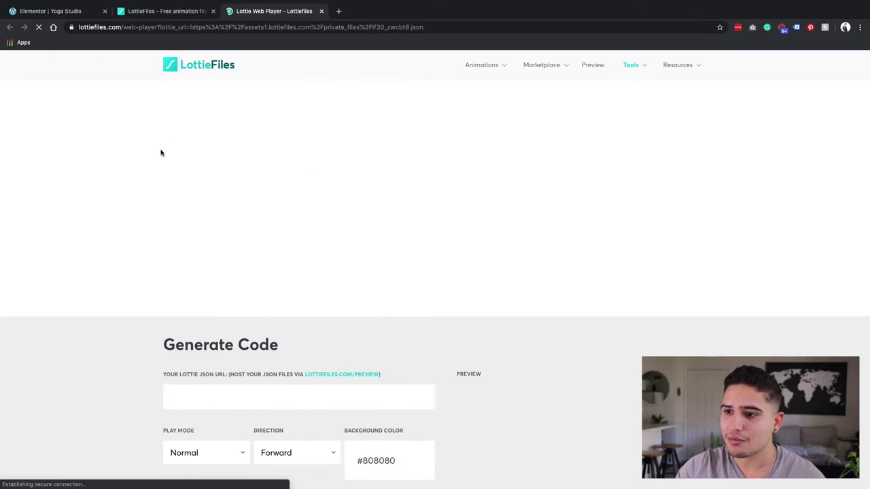
scroll(202, 224, "down", 5)
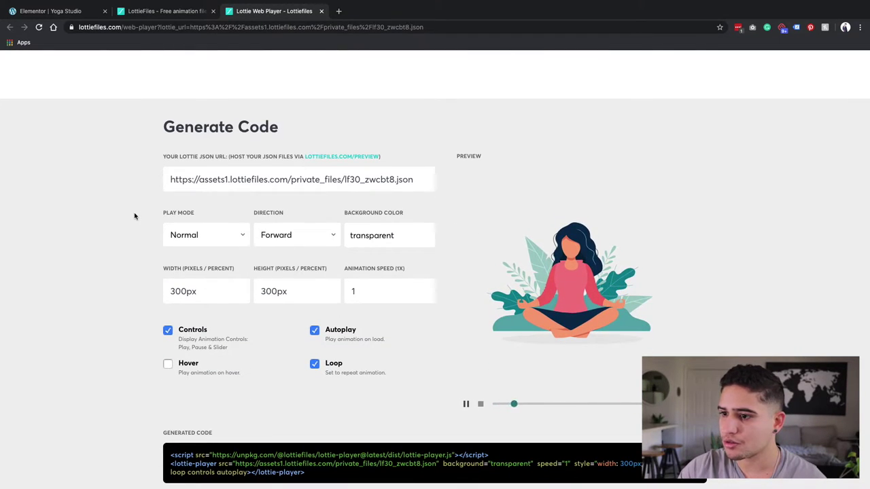
left_click(175, 294)
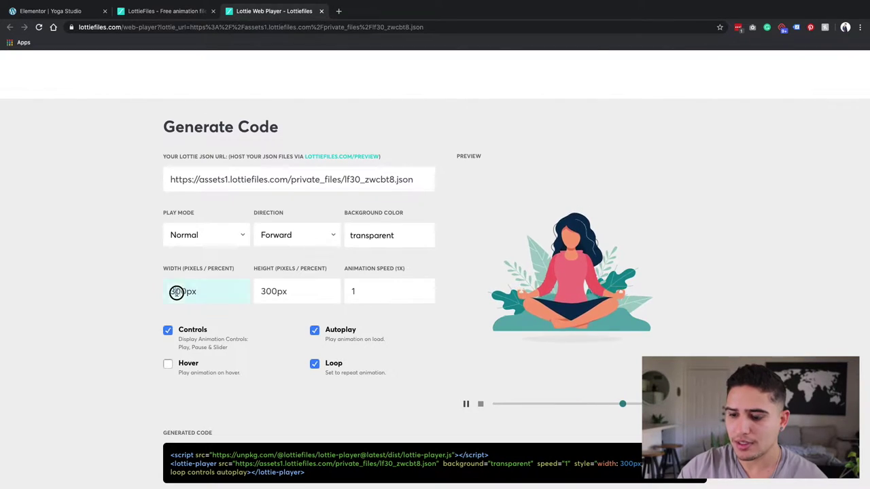
key("BackSpace")
type("6")
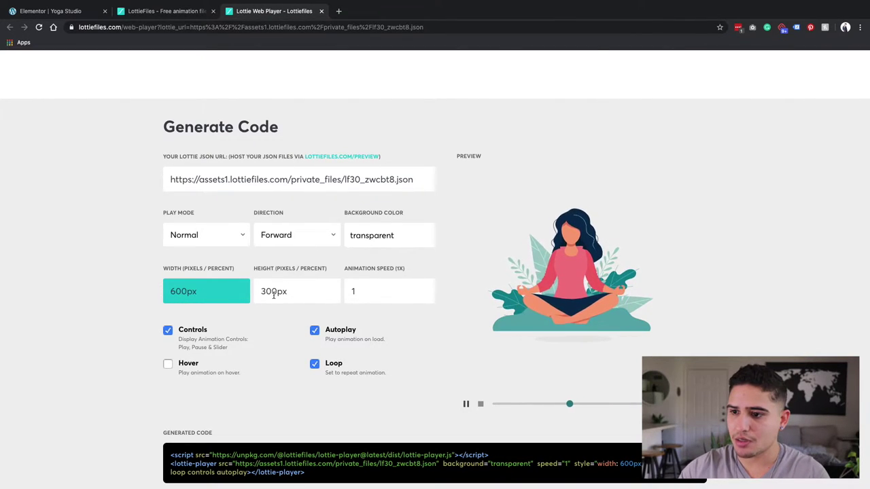
left_click(266, 291)
key("BackSpace")
type("6")
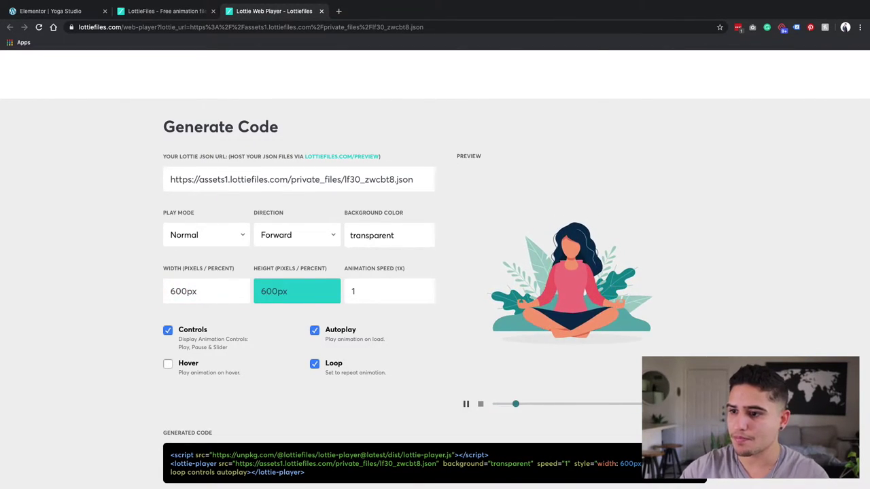
Set animation speed to 0.5, turn off player controls, and copy the embed code
left_click(387, 295)
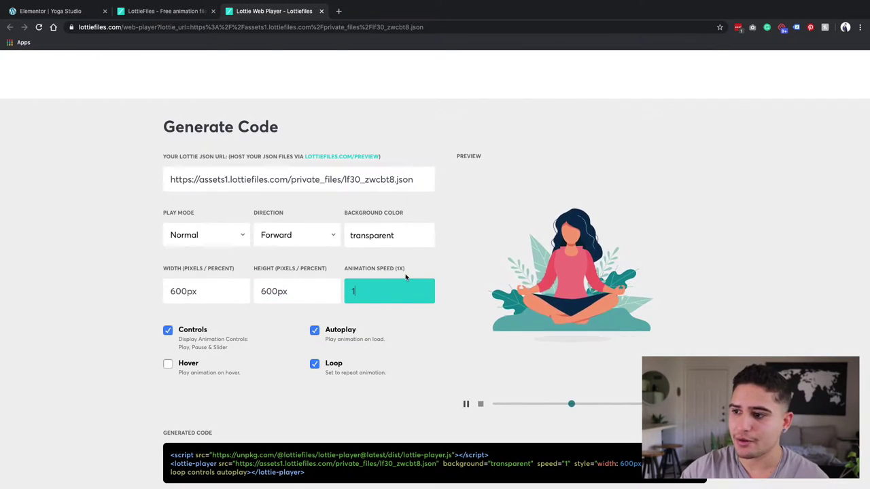
scroll(583, 279, "up", 1)
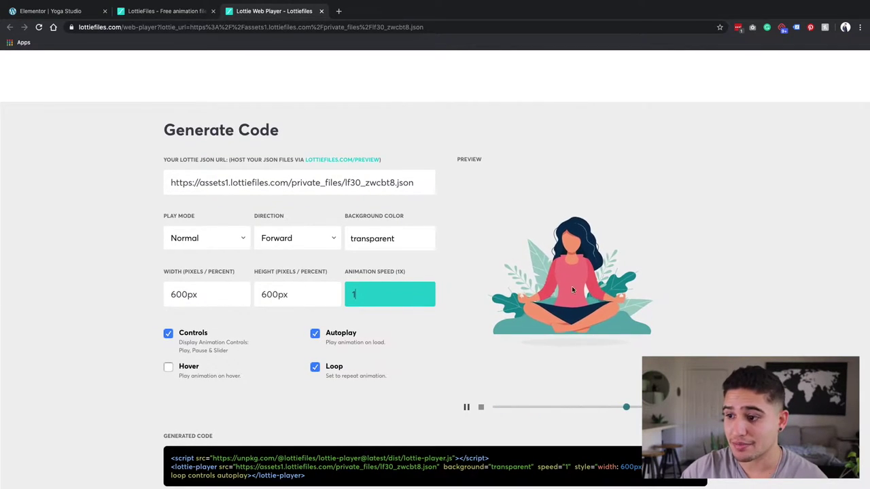
left_click(375, 295)
key("BackSpace")
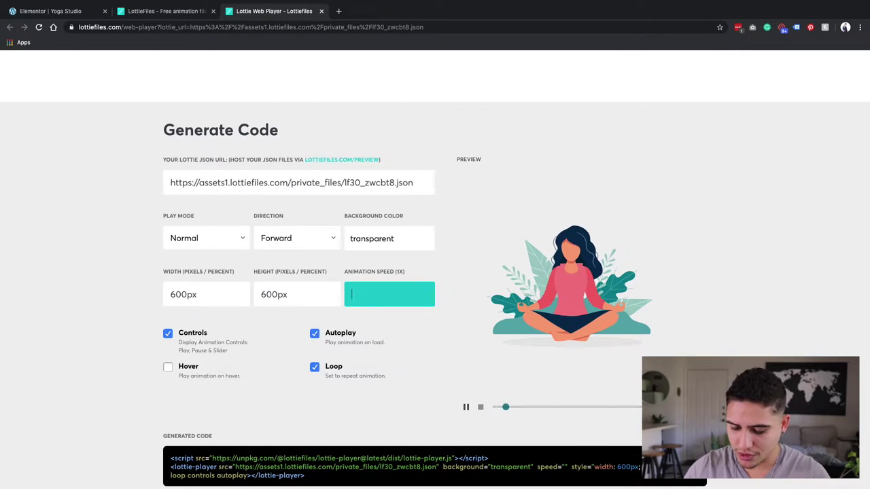
type("0.5")
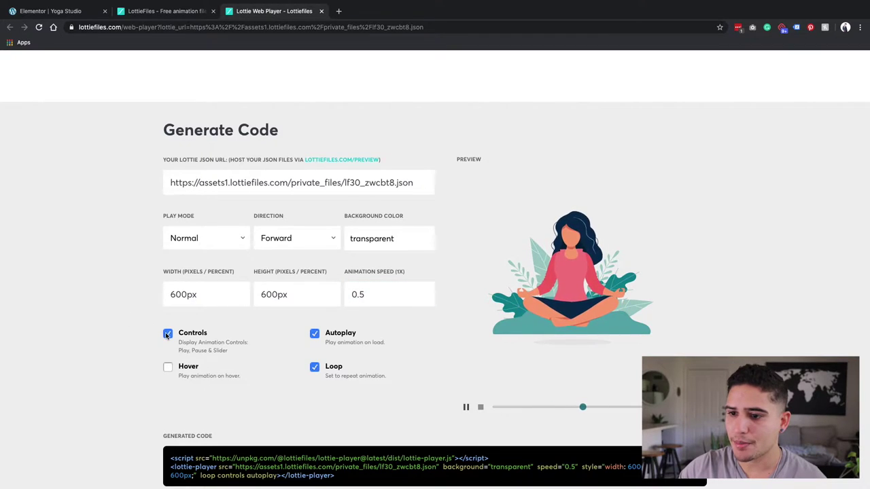
left_click(167, 334)
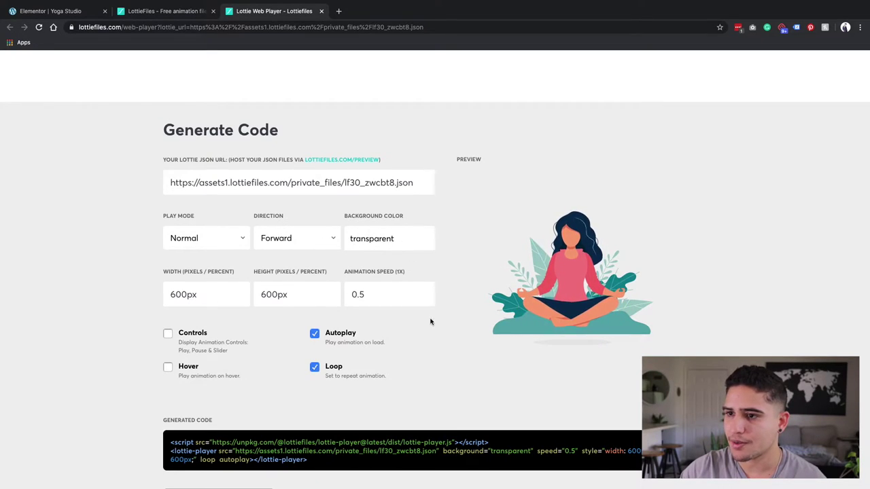
scroll(375, 247, "down", 5)
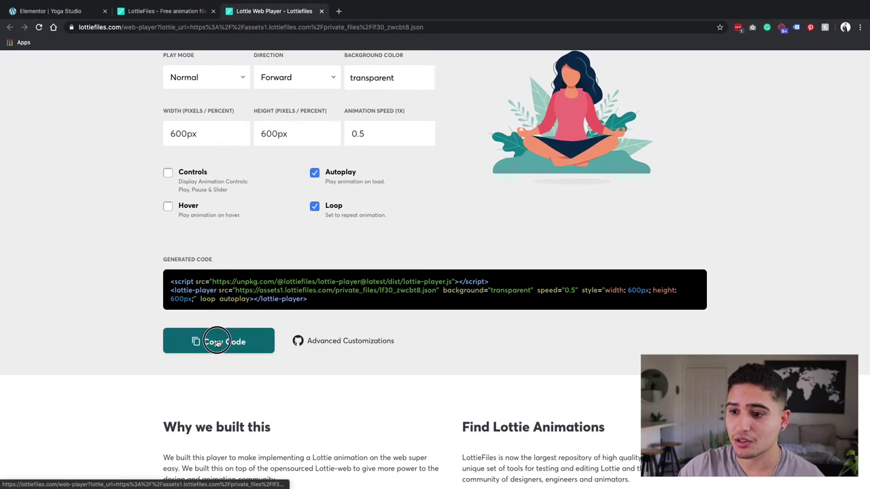
left_click(14, 342)
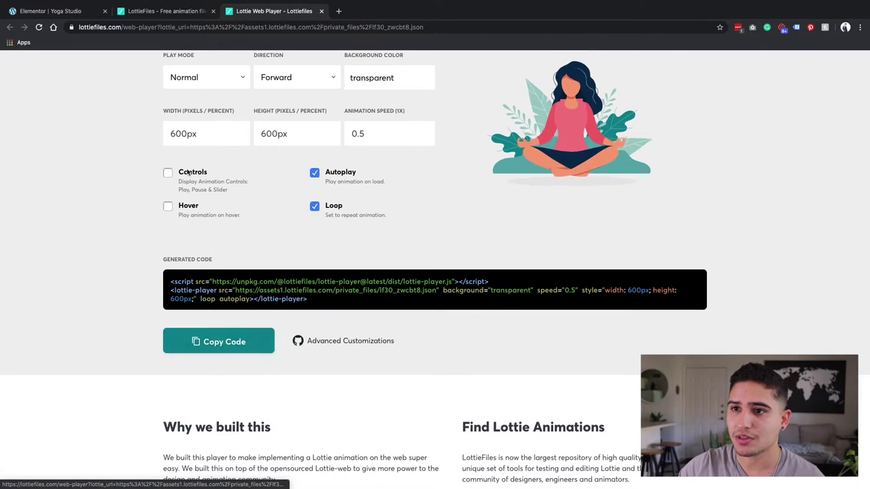
scroll(170, 204, "down", 1)
Paste the Lottie embed code into the HTML widget and preview the animation over the blob
left_click(92, 13)
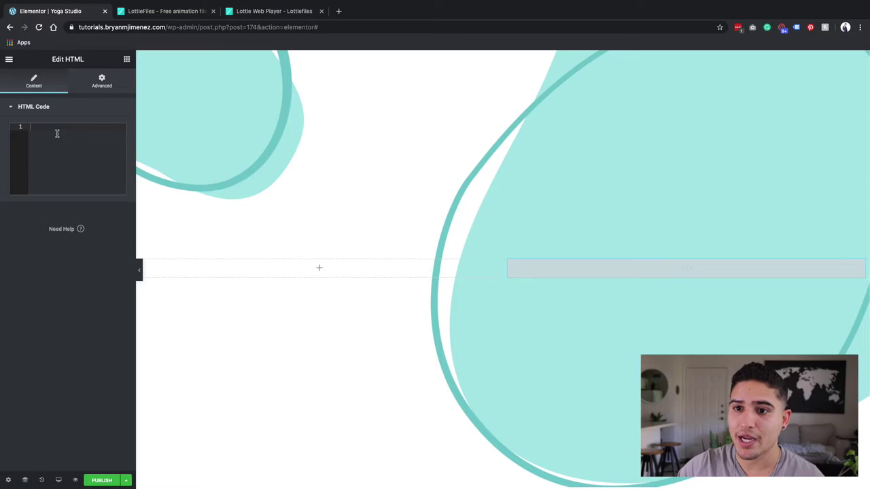
key("super+v")
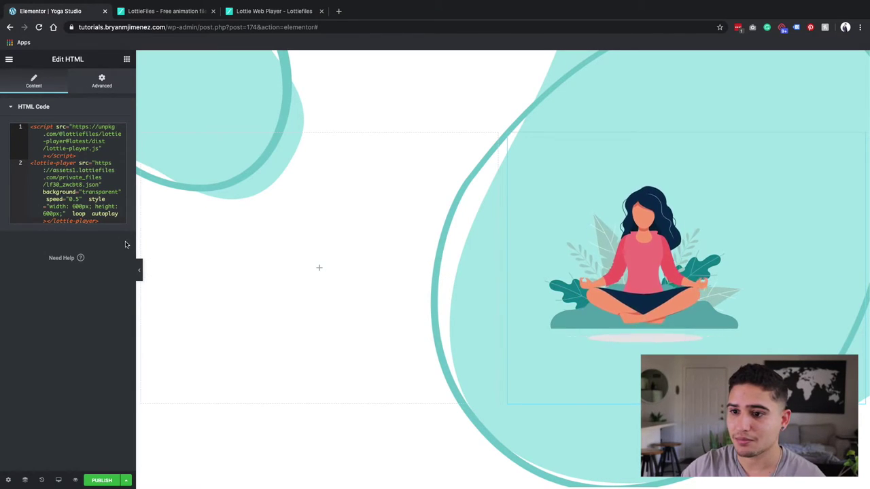
left_click(139, 270)
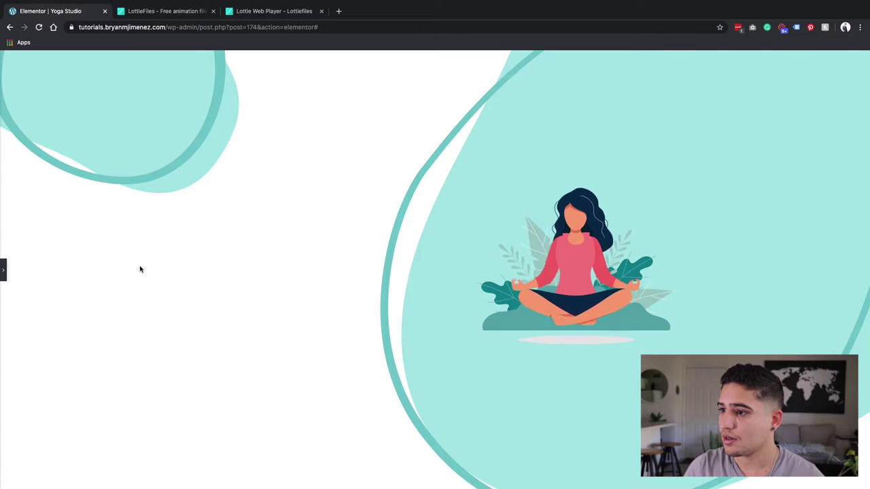
left_click(4, 270)
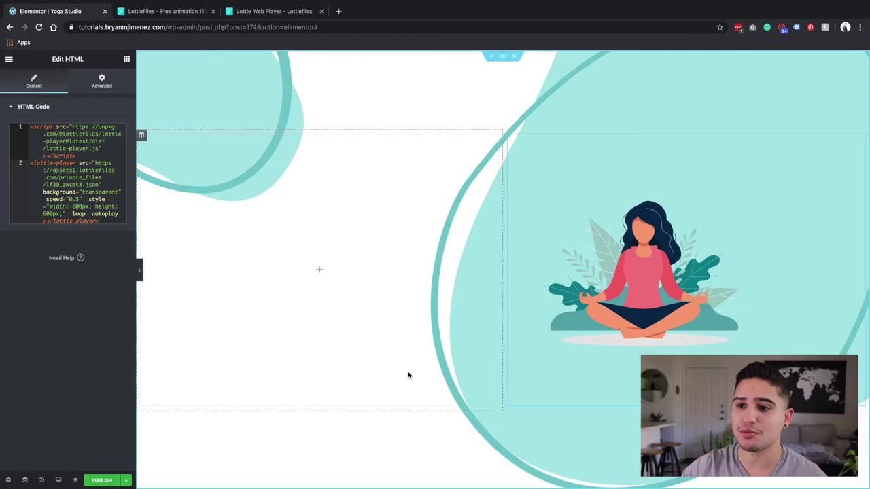
left_click(126, 59)
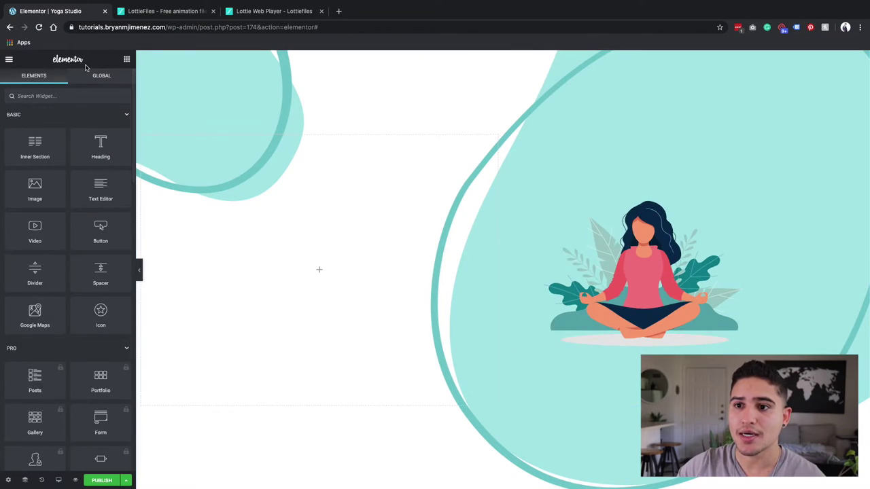
Add a heading widget to the left column reading 'Find The Balance Between Your Mind, Body, and Spirit'
left_click_drag(101, 146, 316, 271)
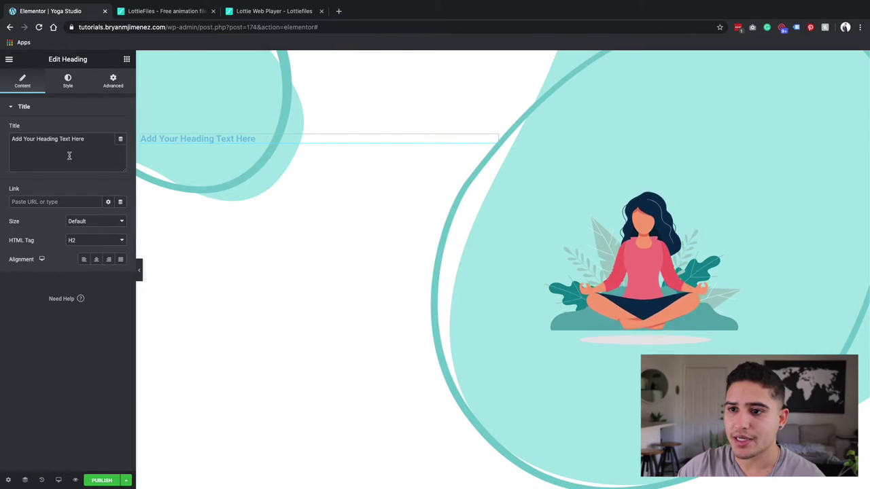
left_click_drag(88, 139, 11, 135)
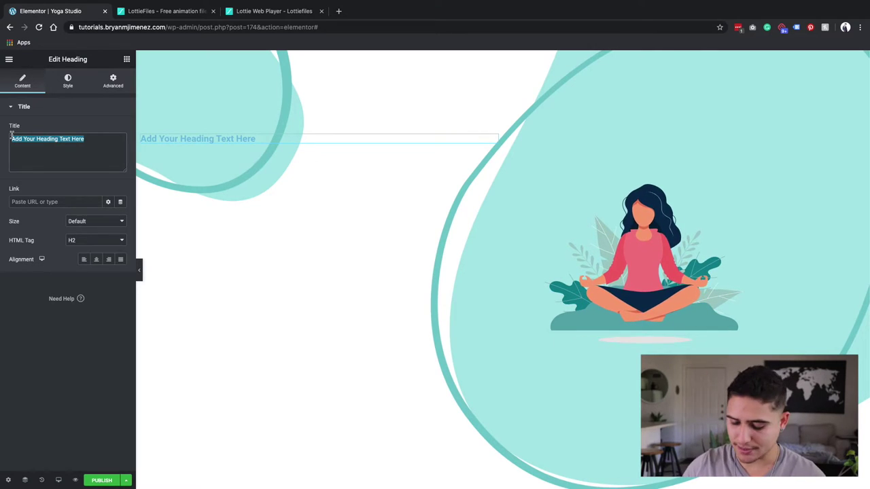
type("Find The ")
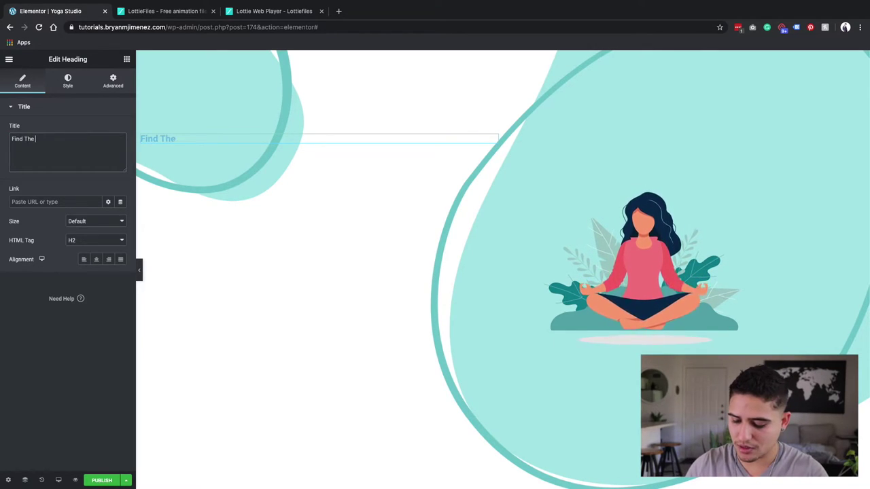
type("Bla")
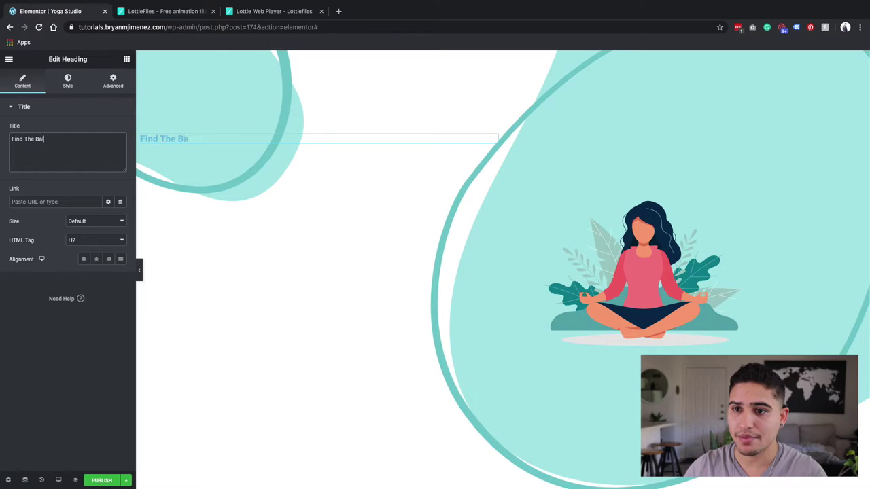
type("ance Between Your Mind")
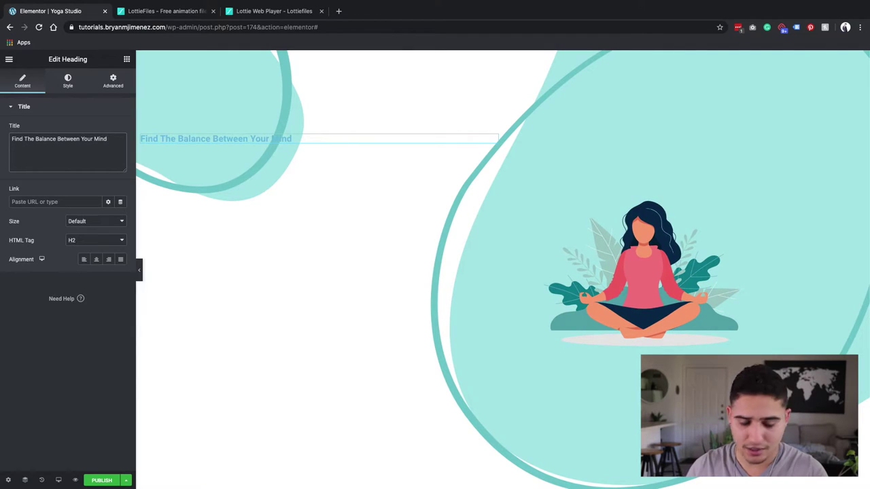
type(", Body")
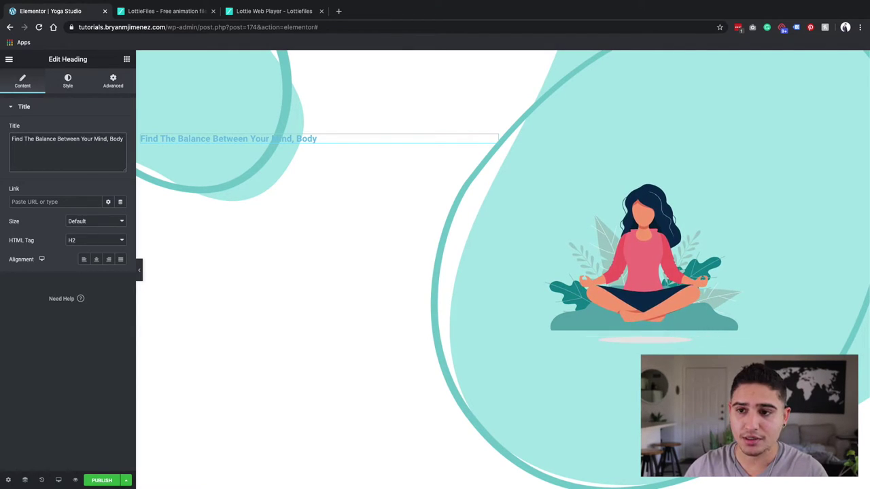
type(", And")
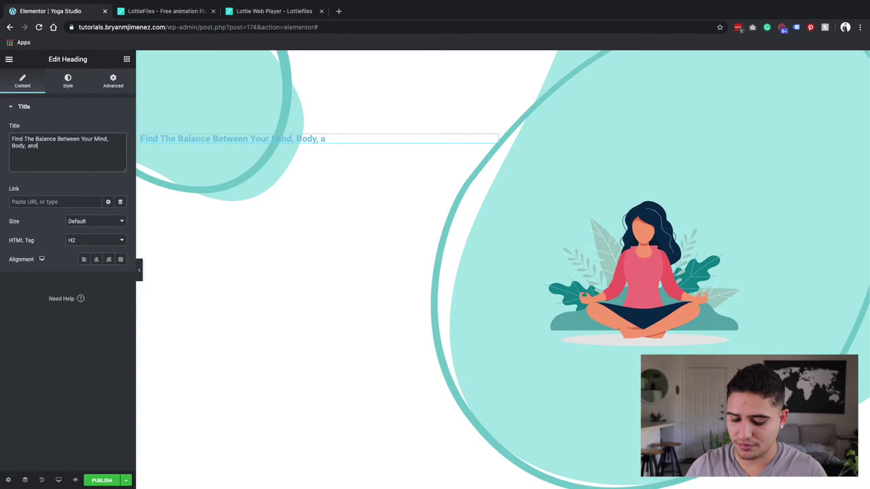
type(" Spirit")
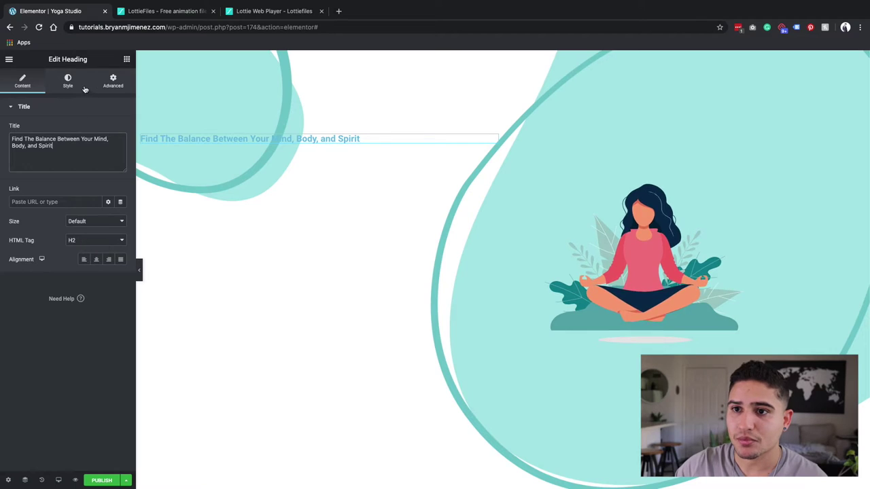
Set the heading column's vertical alignment to Middle
left_click(141, 135)
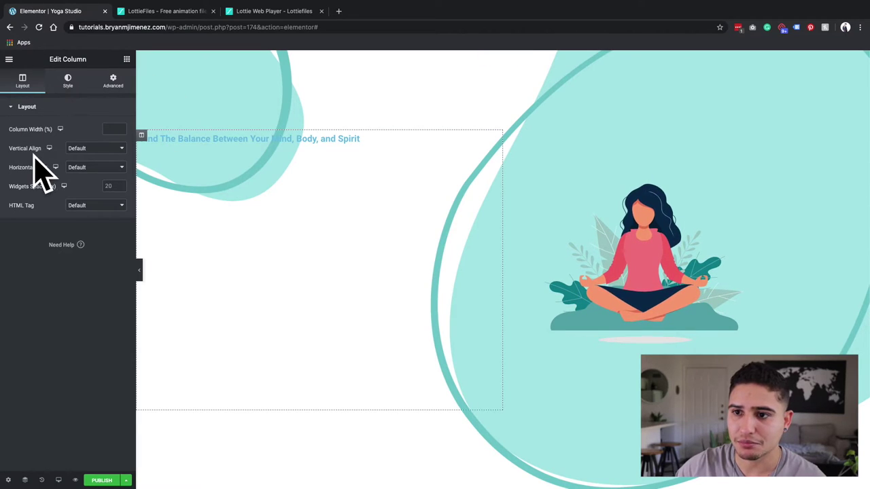
left_click(86, 149)
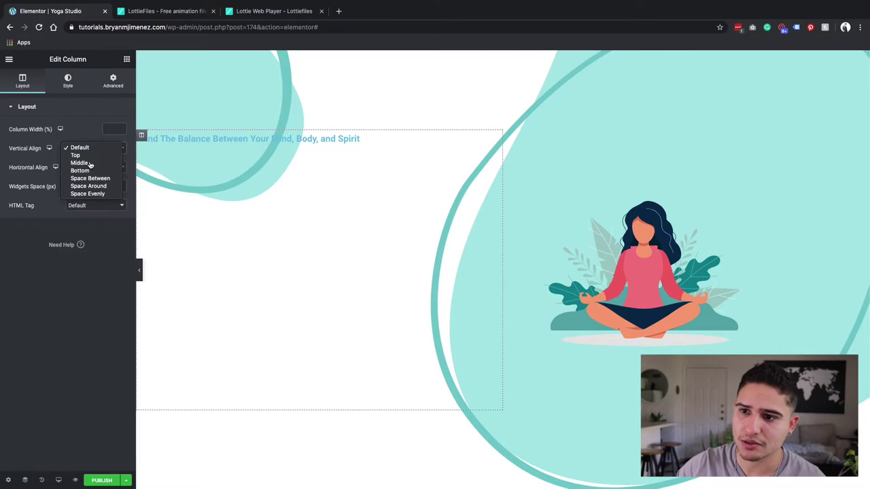
left_click(78, 163)
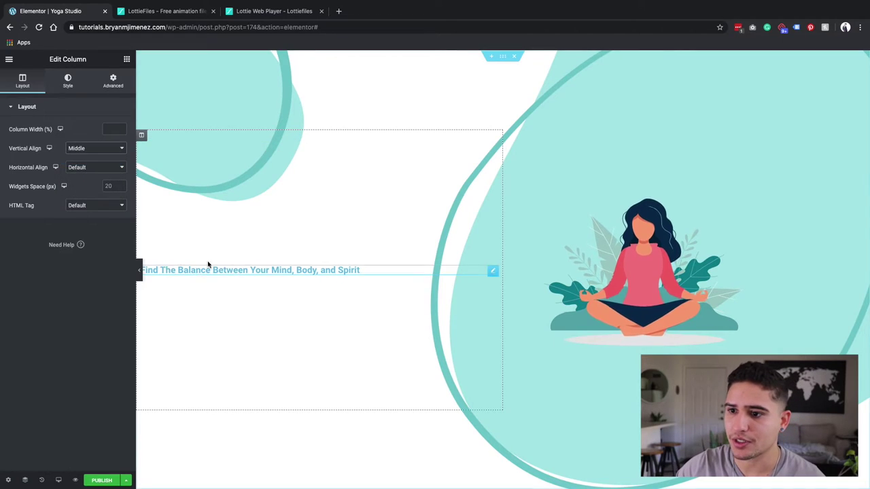
left_click(493, 270)
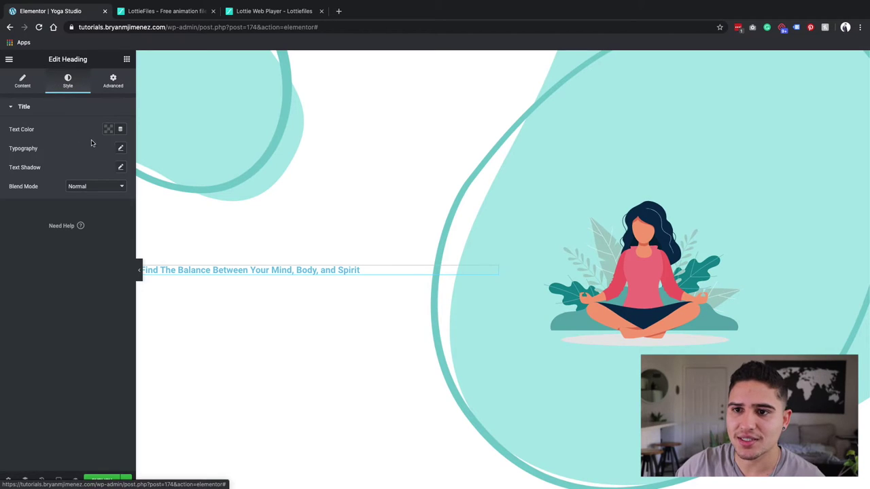
Set the heading's typography size to 60 and preview it
left_click(120, 149)
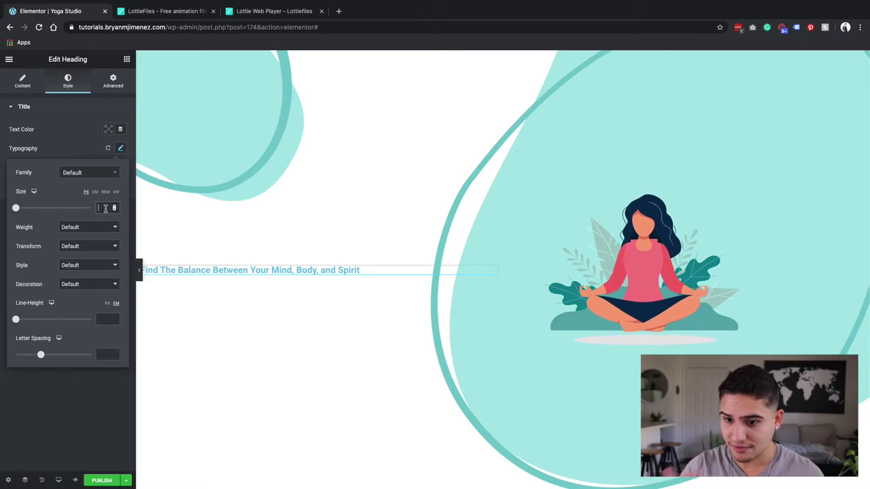
left_click(105, 209)
type("65")
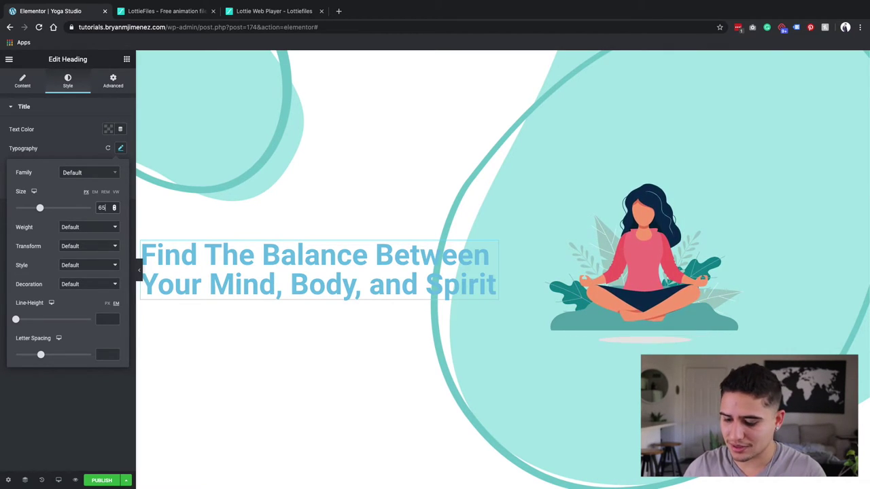
key("BackSpace")
type("0")
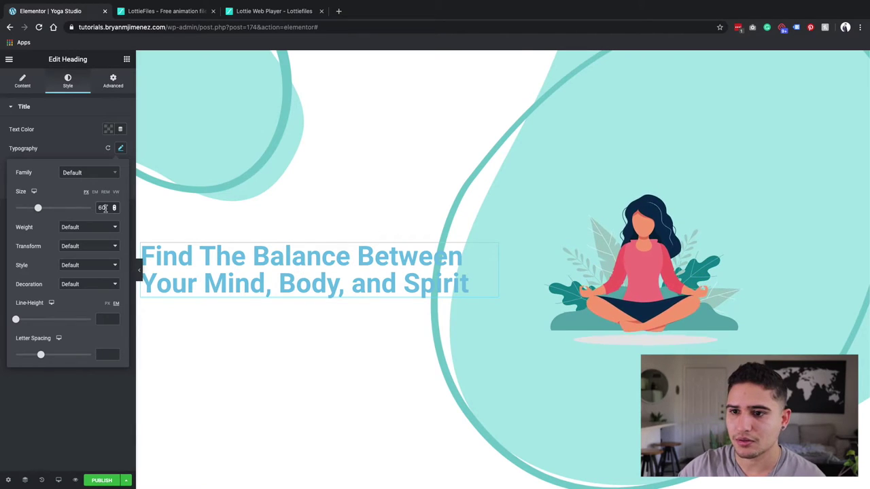
left_click(139, 269)
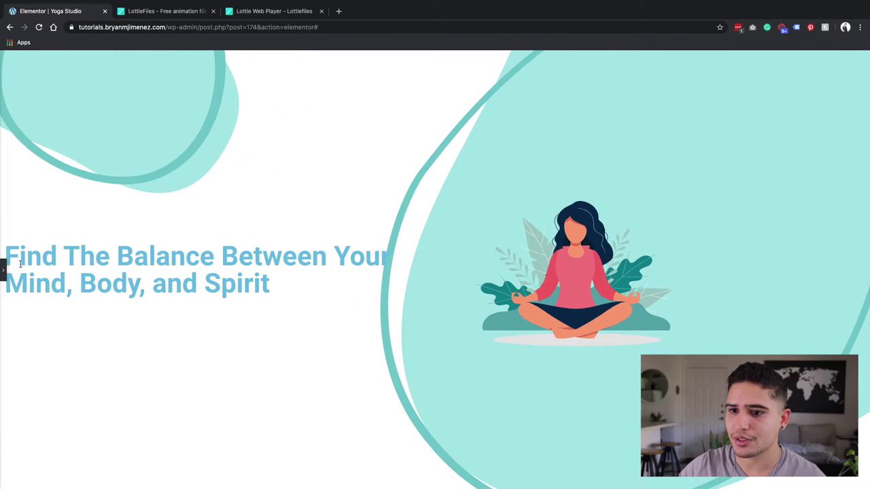
left_click(4, 270)
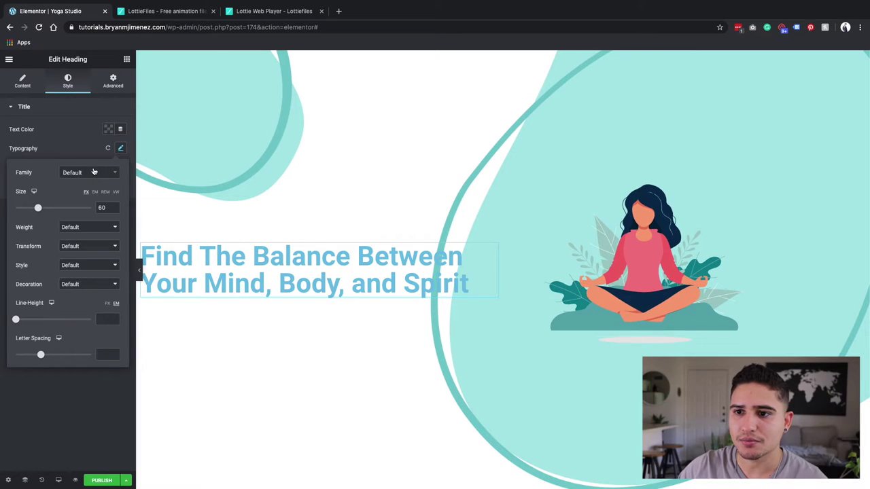
Change the heading font family to Montserrat
left_click(94, 172)
type("m")
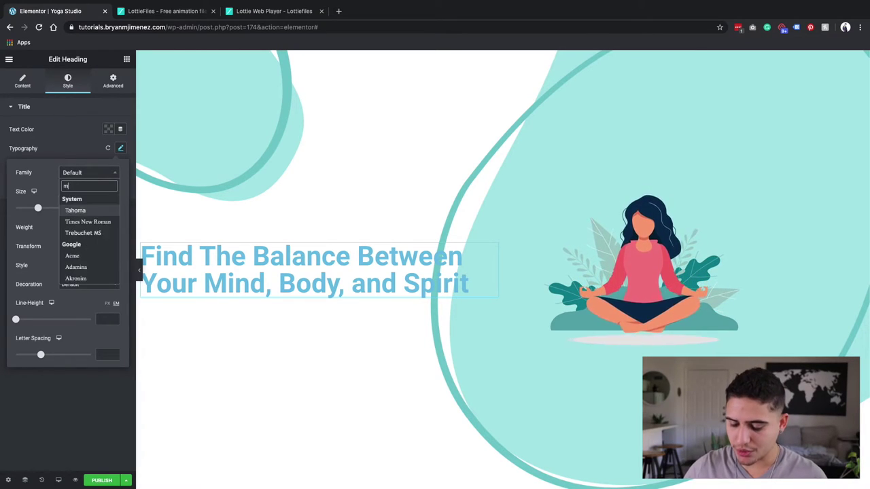
type("on")
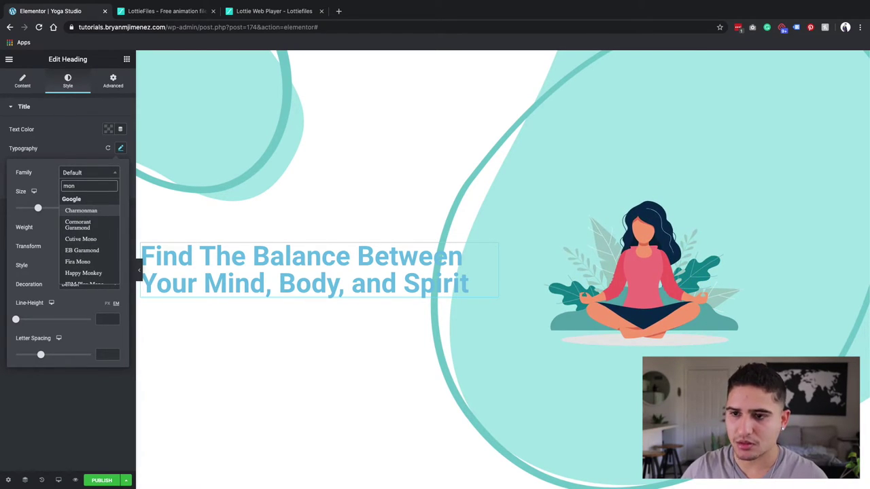
type("ts")
left_click(88, 210)
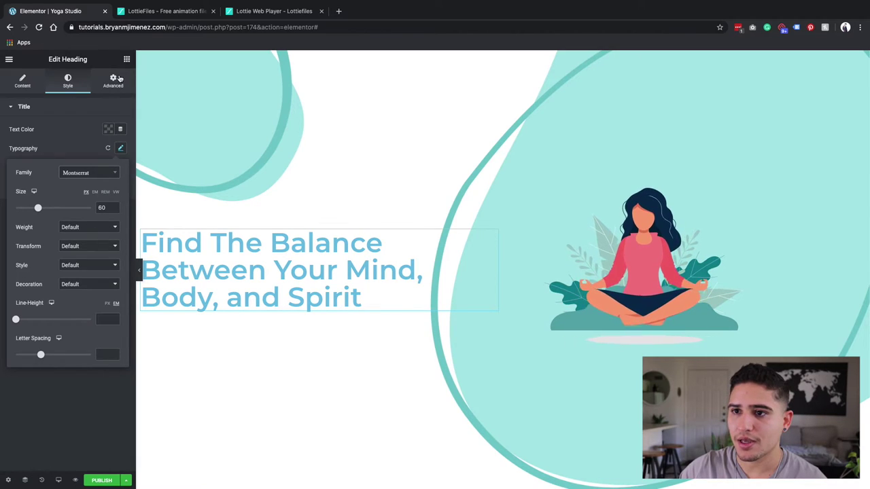
left_click(138, 269)
left_click(138, 270)
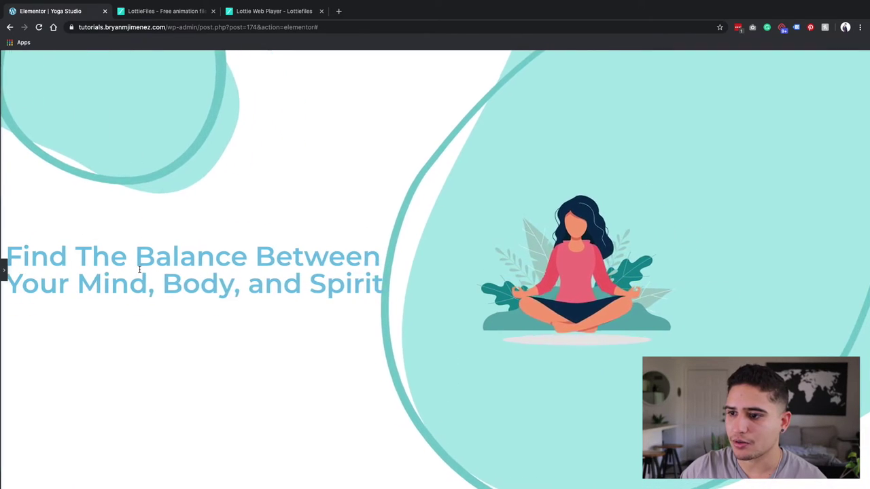
left_click(3, 270)
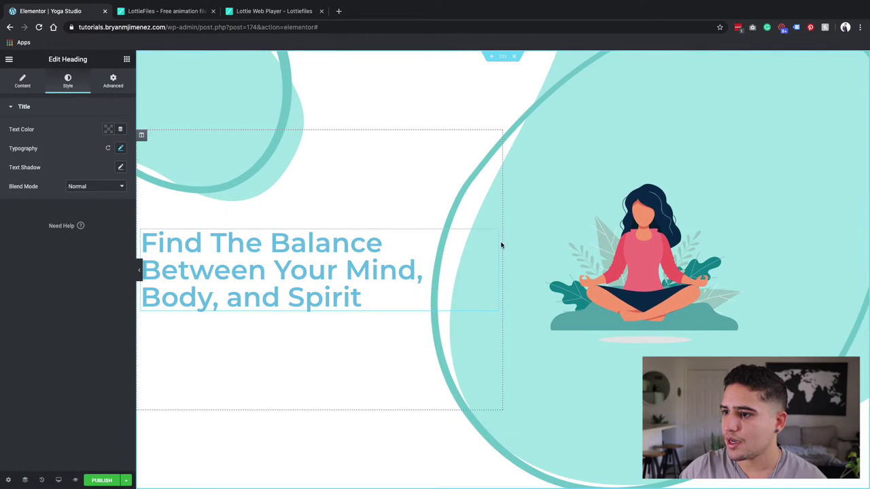
Unlink the column's padding and set left and right padding to 5
left_click(141, 134)
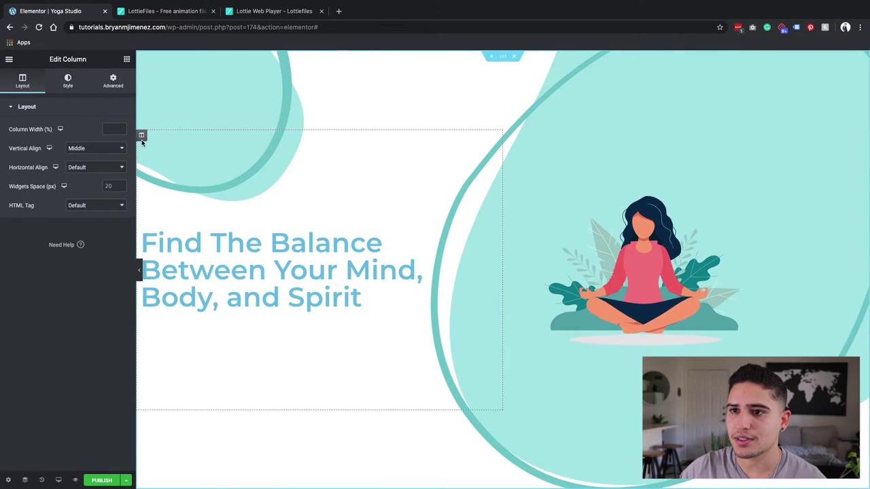
left_click(113, 80)
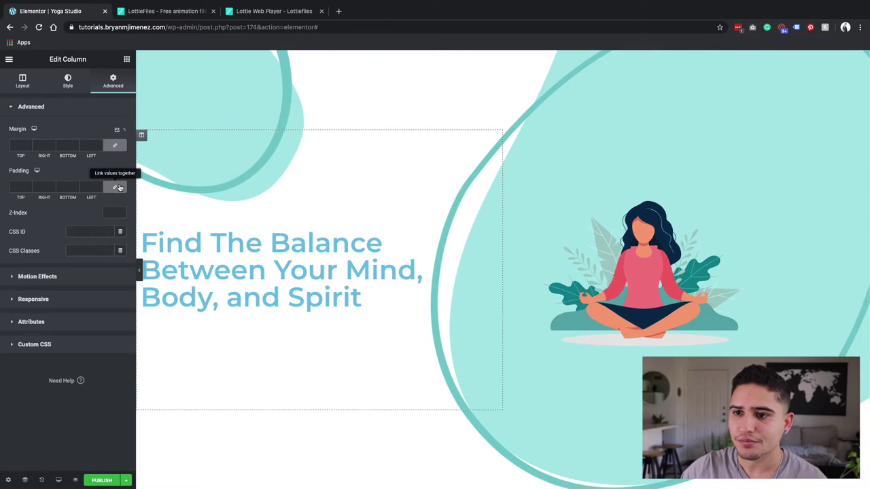
left_click(115, 186)
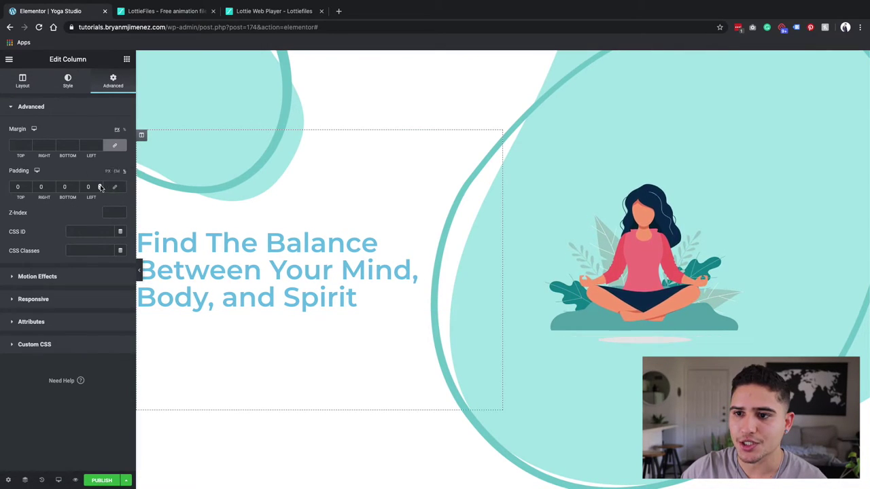
double_click(95, 187)
type("4")
left_click(100, 185)
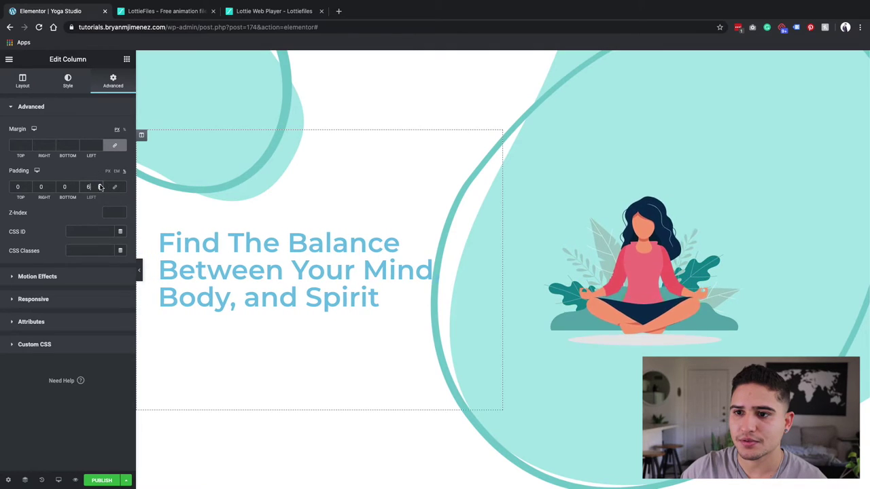
double_click(52, 186)
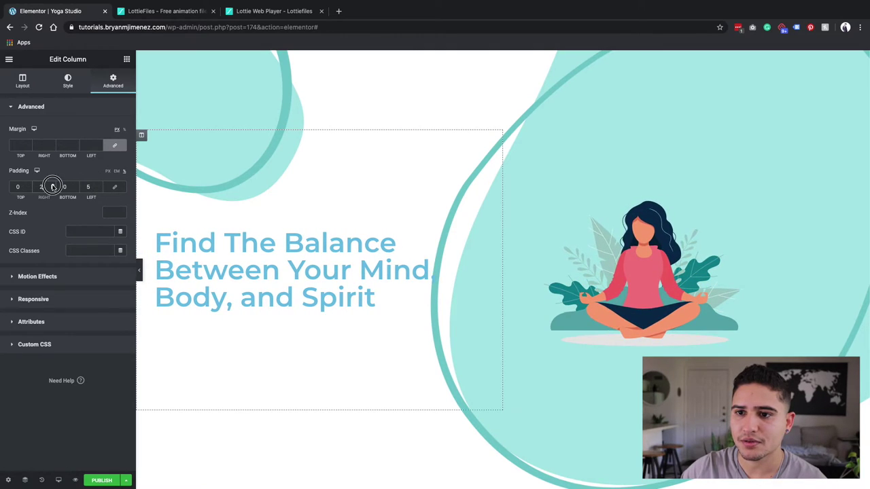
type("5")
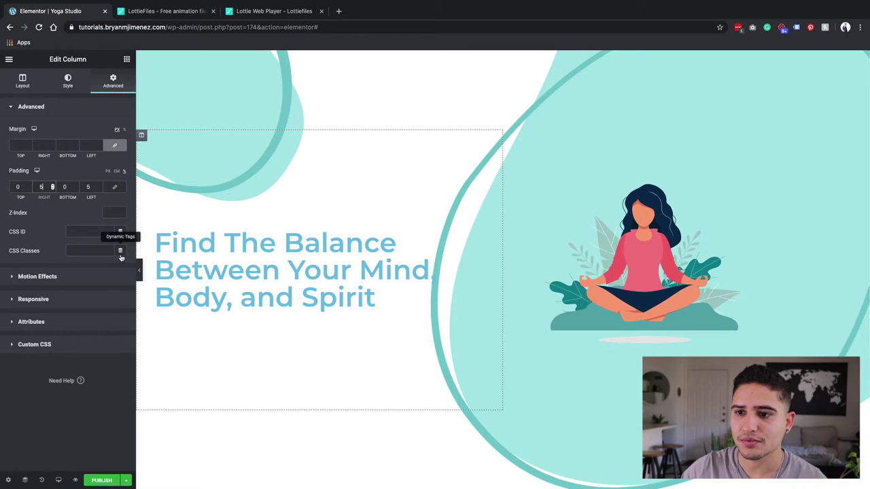
left_click(139, 269)
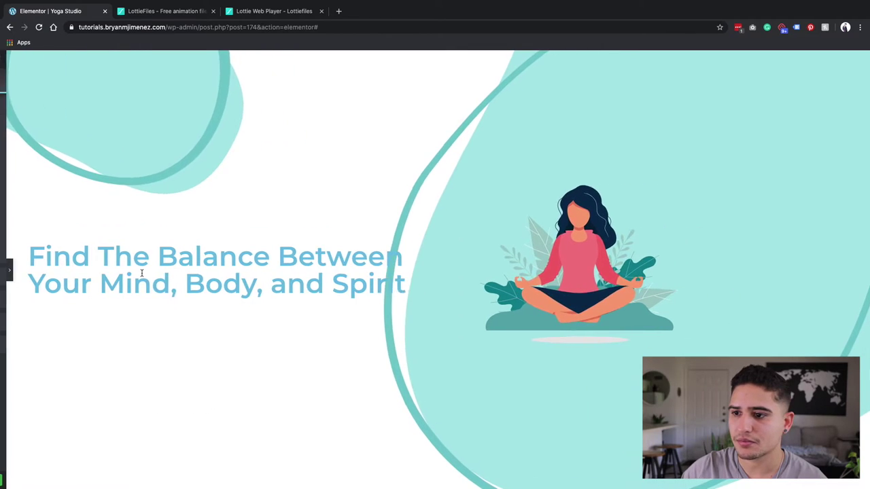
left_click(3, 269)
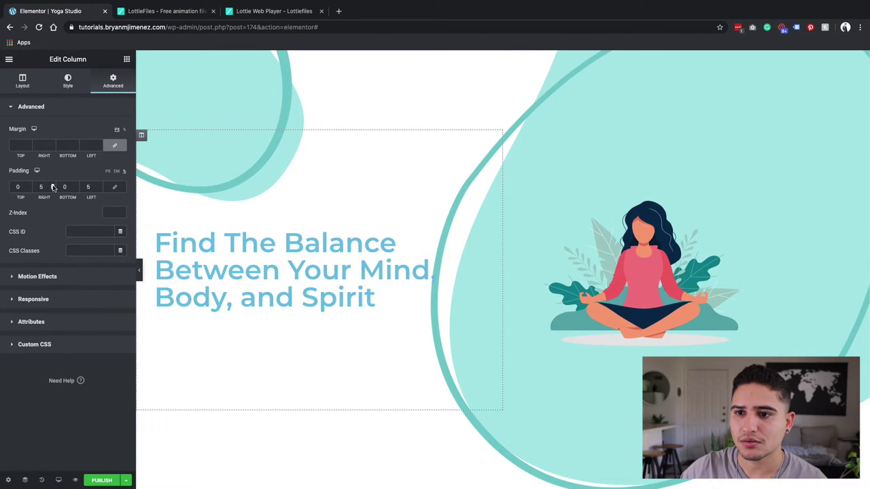
Raise the column's right and left padding to 10 px, keeping top and bottom 0
left_click(53, 186)
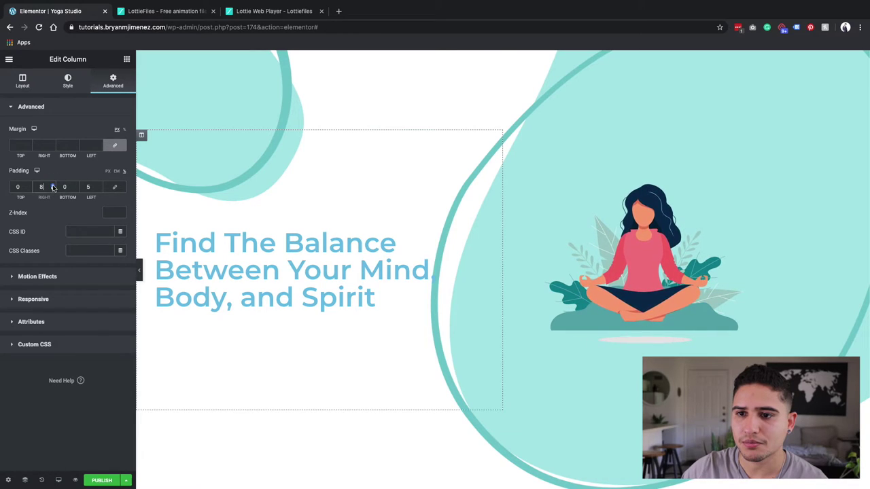
left_click(53, 185)
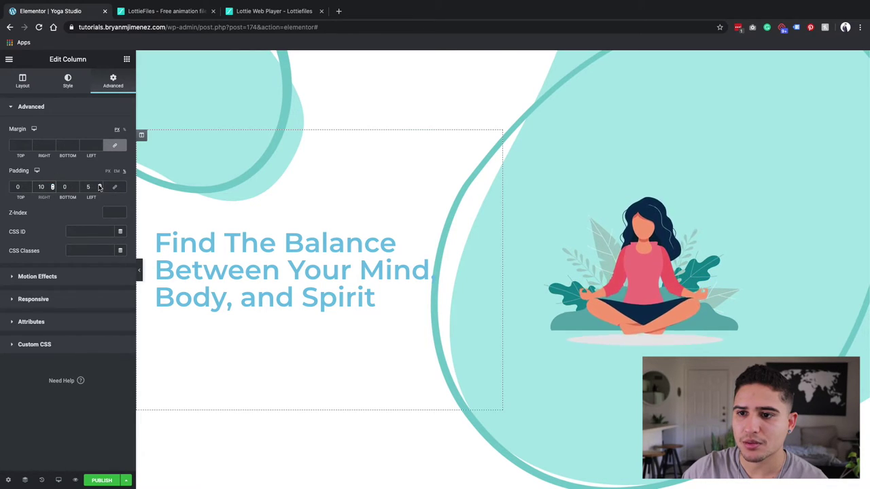
left_click(98, 185)
left_click(99, 186)
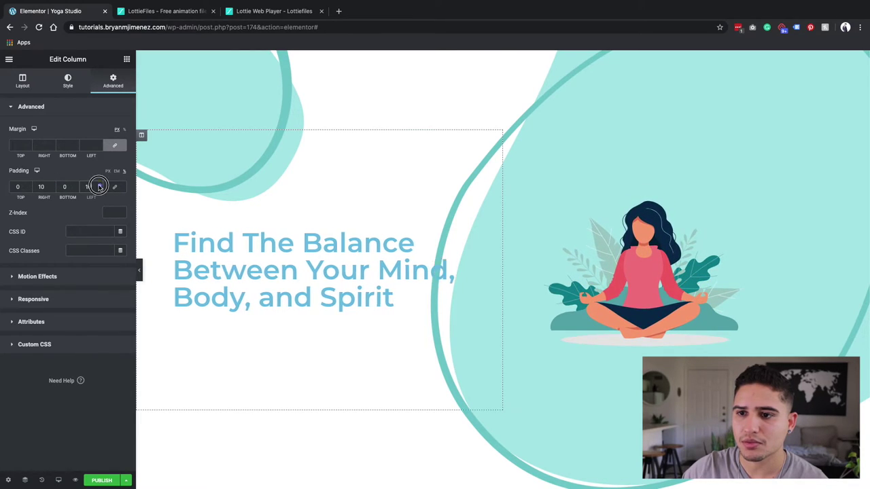
left_click(139, 270)
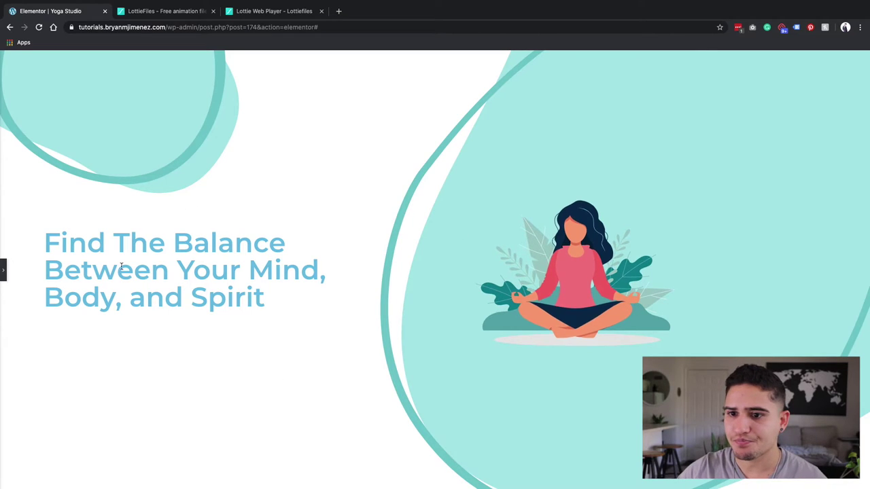
left_click(4, 270)
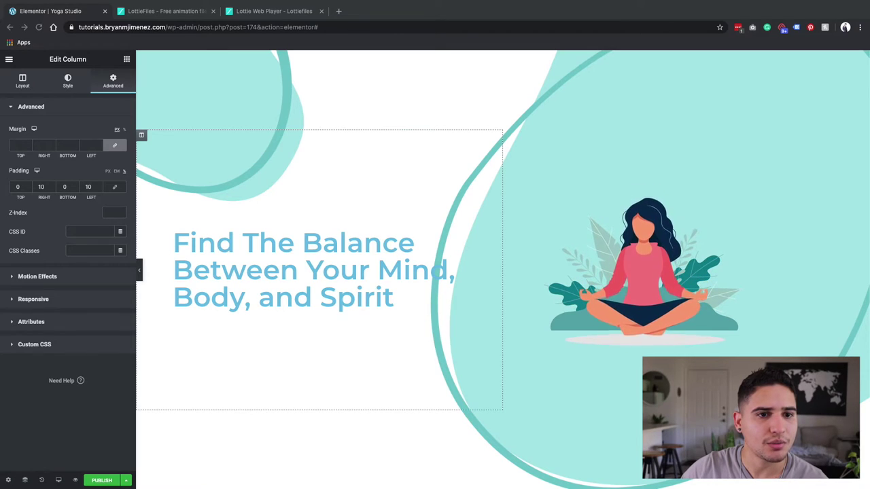
left_click(398, 277)
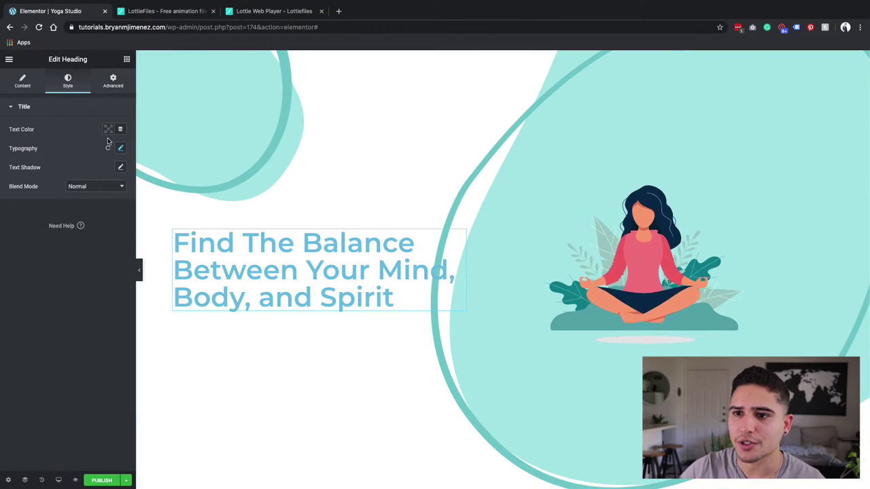
Paste the dark teal hex code into the heading's Text Color, then preview the page full width
left_click(109, 129)
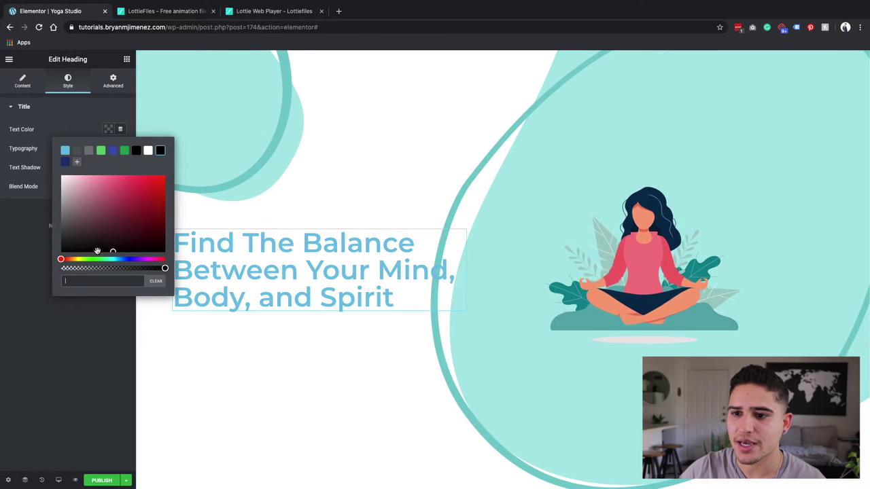
type("#41767E")
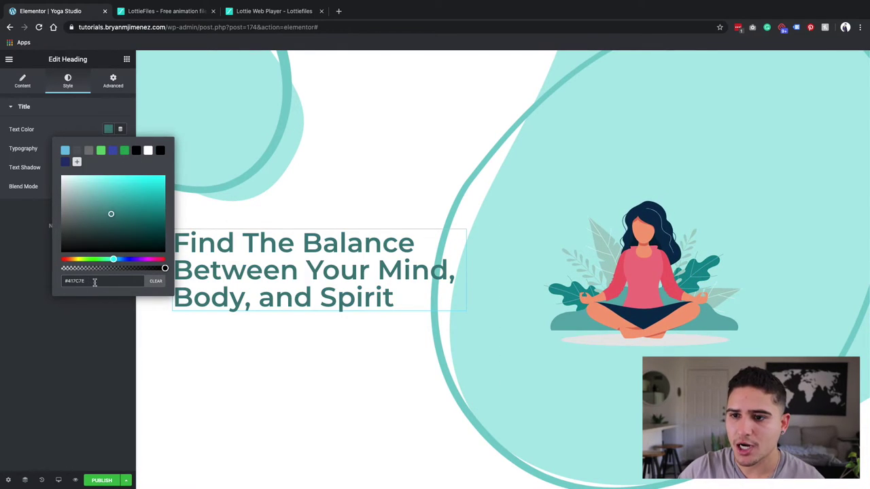
left_click(94, 318)
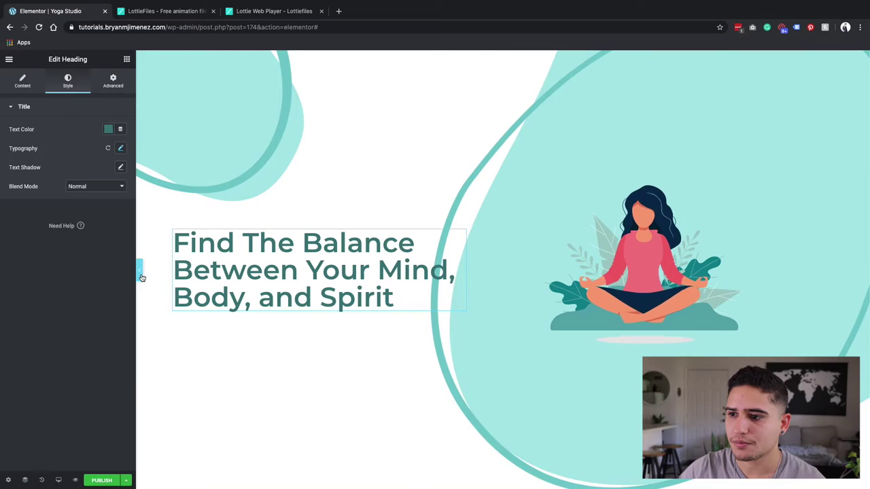
left_click(140, 271)
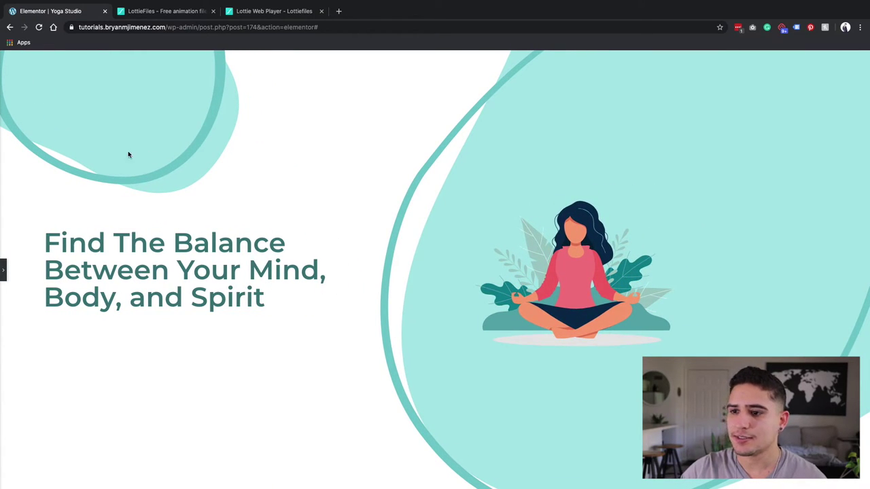
left_click(3, 271)
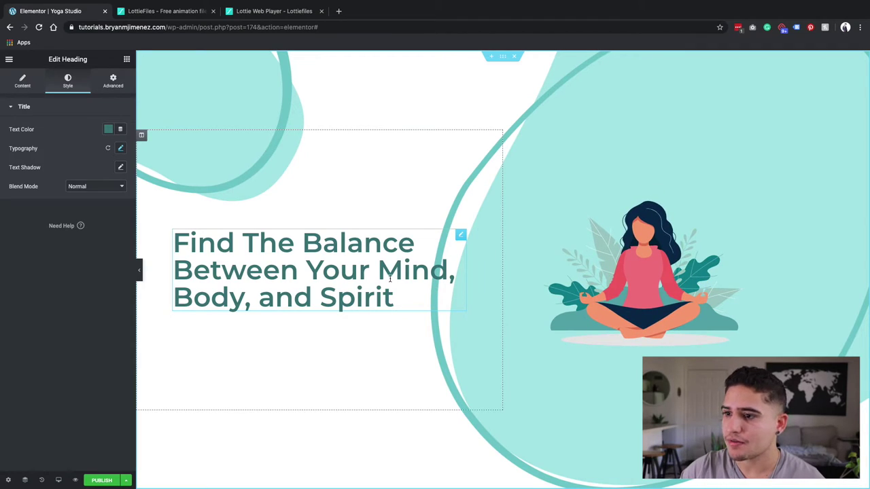
Drop a Button widget directly below the 'Find The Balance' heading
left_click(127, 59)
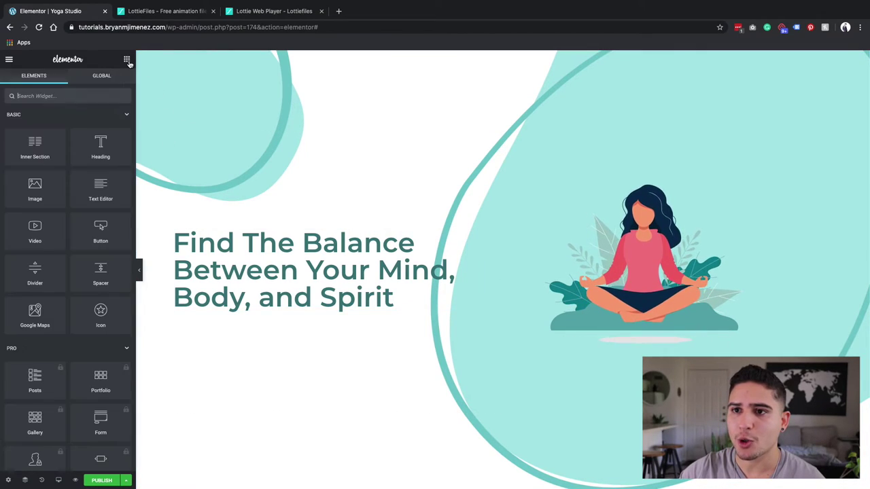
left_click_drag(106, 231, 240, 311)
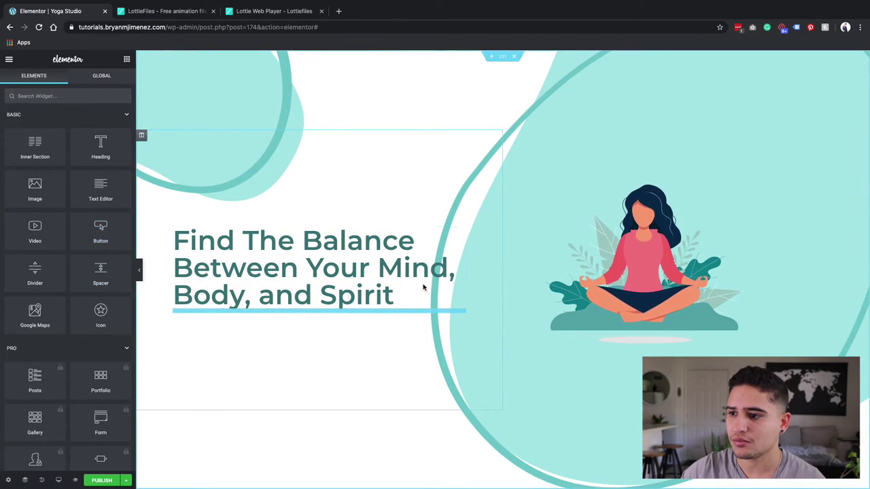
left_click(460, 233)
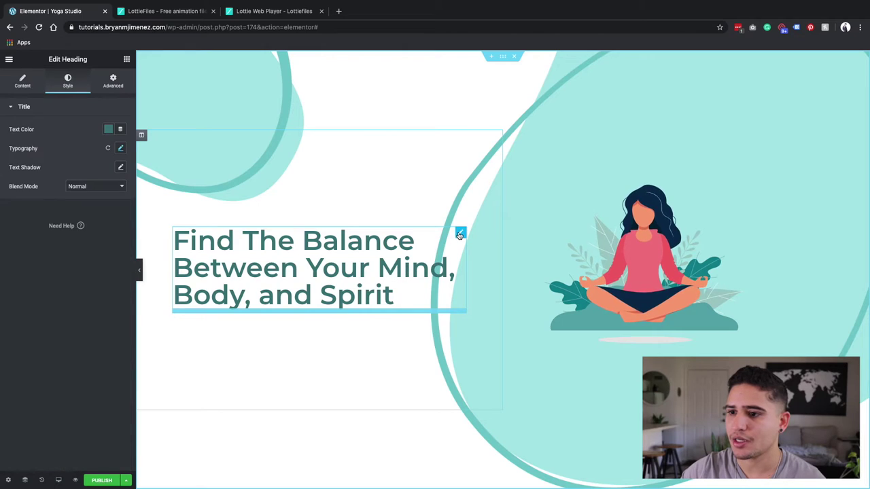
left_click(126, 59)
left_click_drag(100, 228, 236, 313)
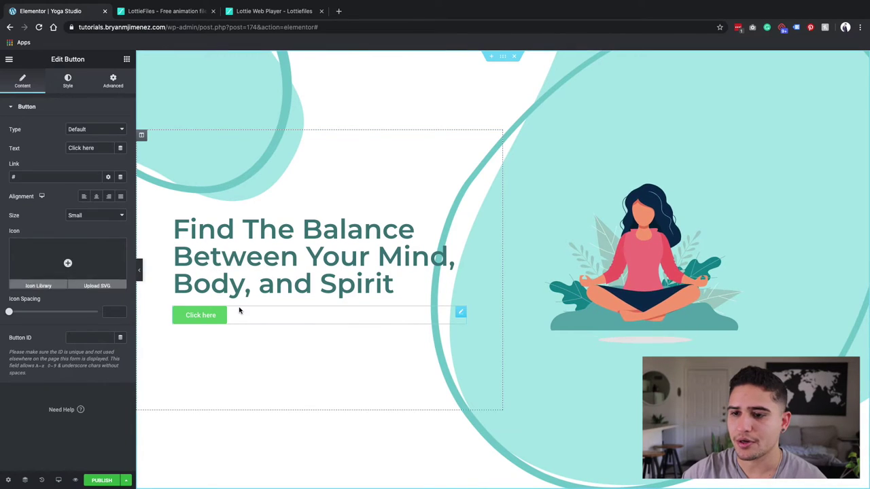
Change the button label from 'Click here' to 'View Our Sessions'
triple_click(89, 146)
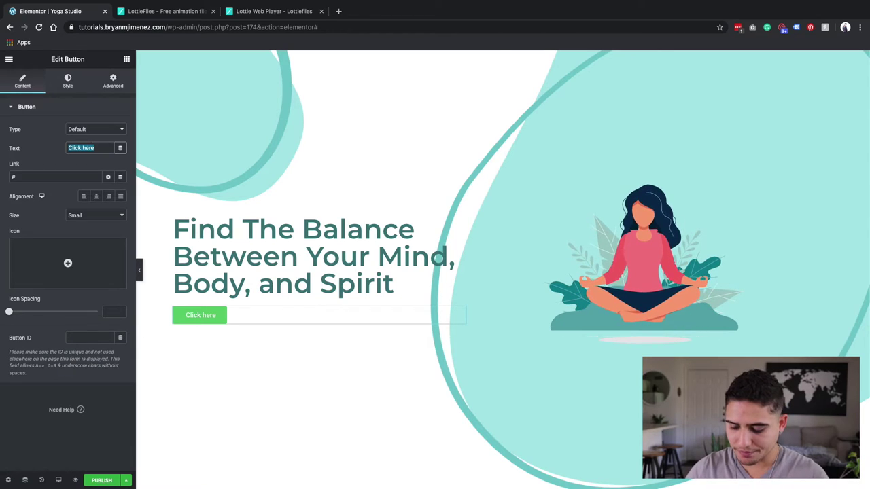
type("View")
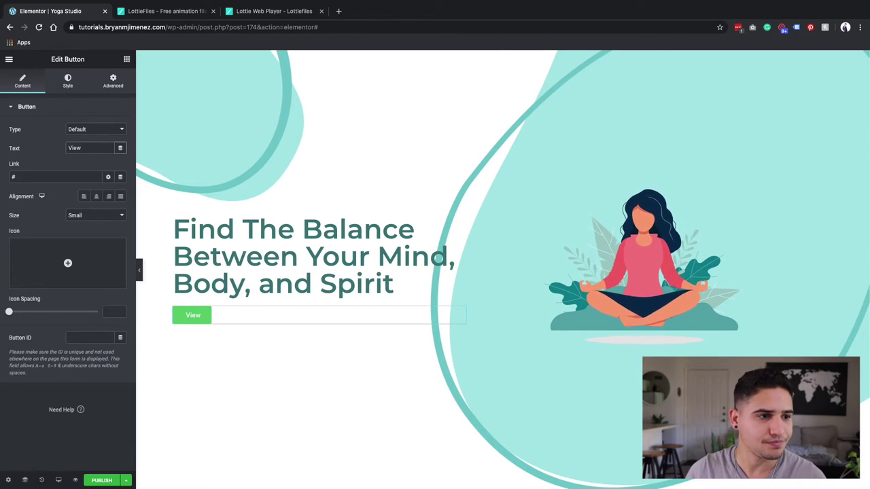
type(" Our ")
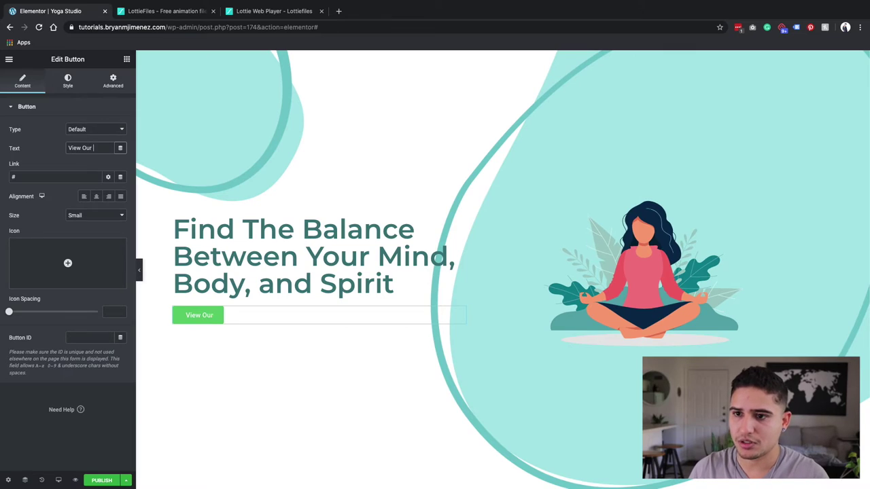
type("Sessions")
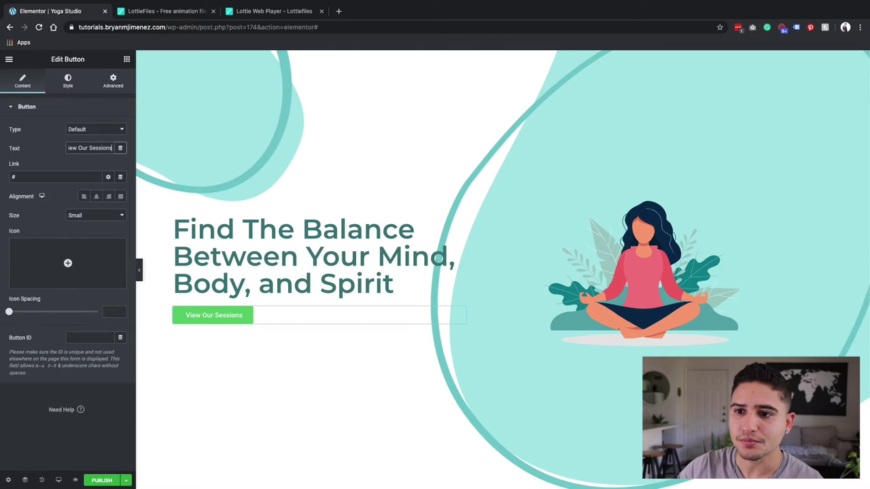
Give the button the Angle right icon, found by searching 'right' in the Icon Library
mouse_move(67, 264)
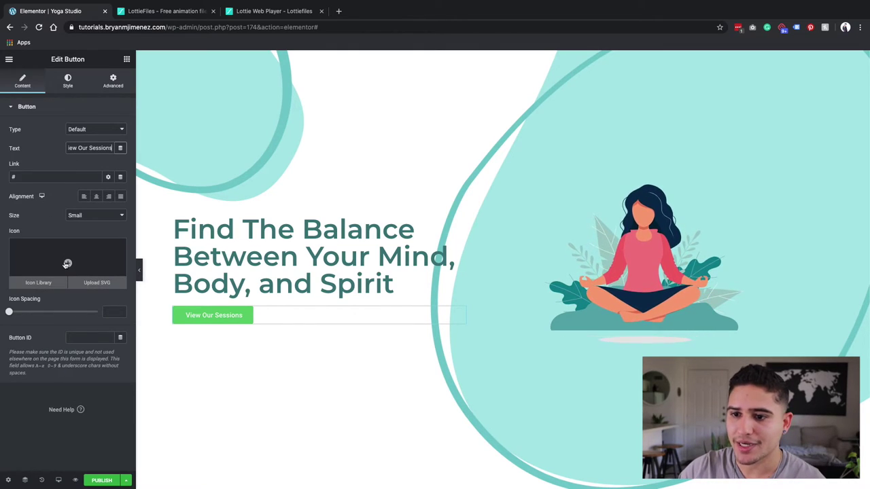
left_click(67, 265)
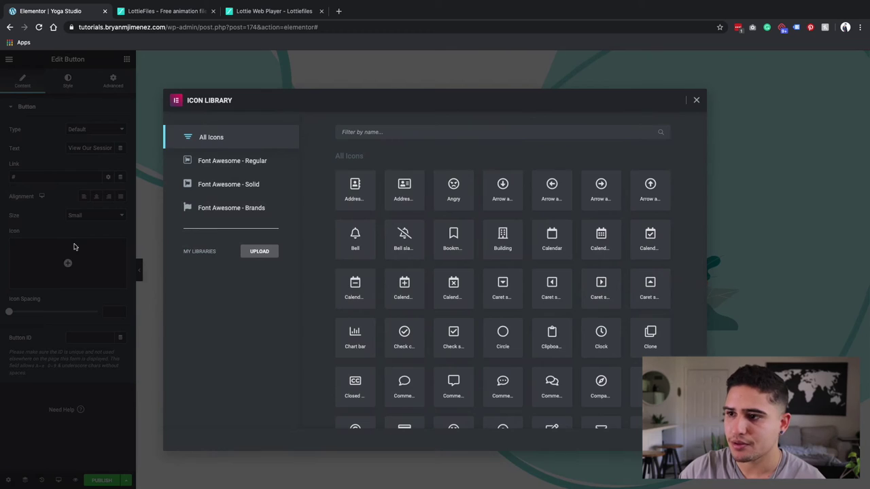
left_click(355, 132)
type("right")
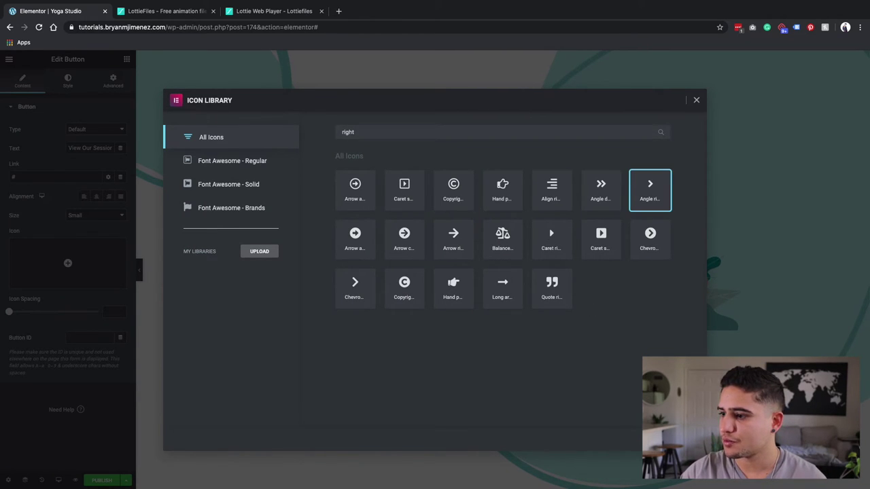
left_click(663, 431)
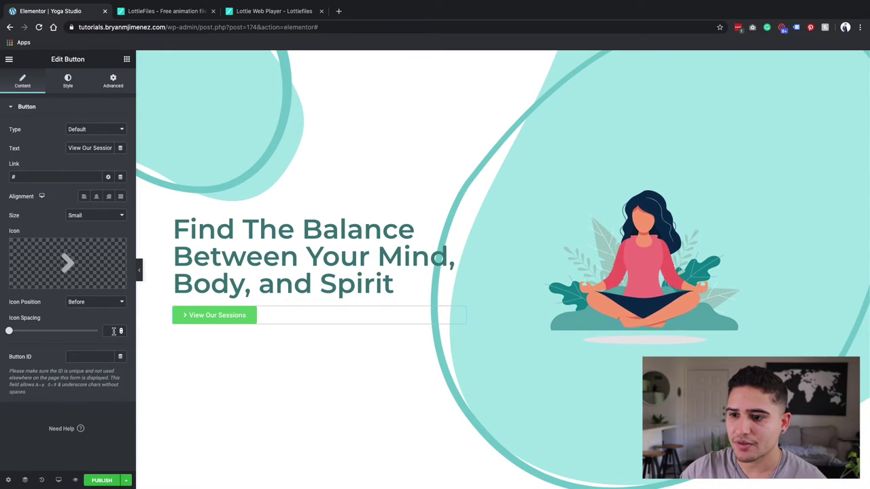
Place the arrow after the button text with an Icon Spacing of 15
left_click(99, 303)
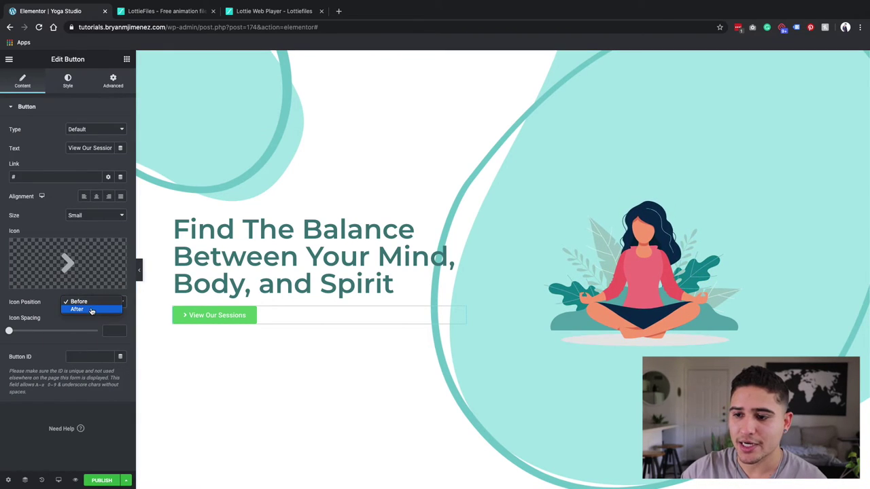
left_click(92, 310)
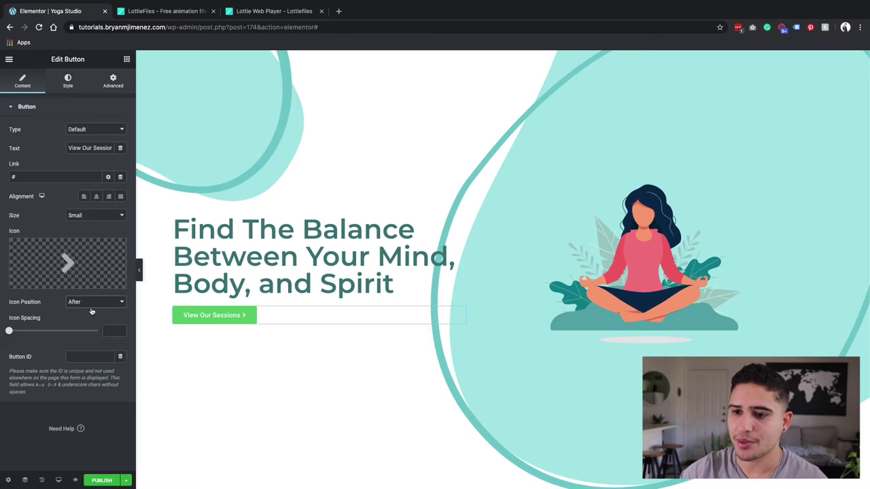
left_click(121, 329)
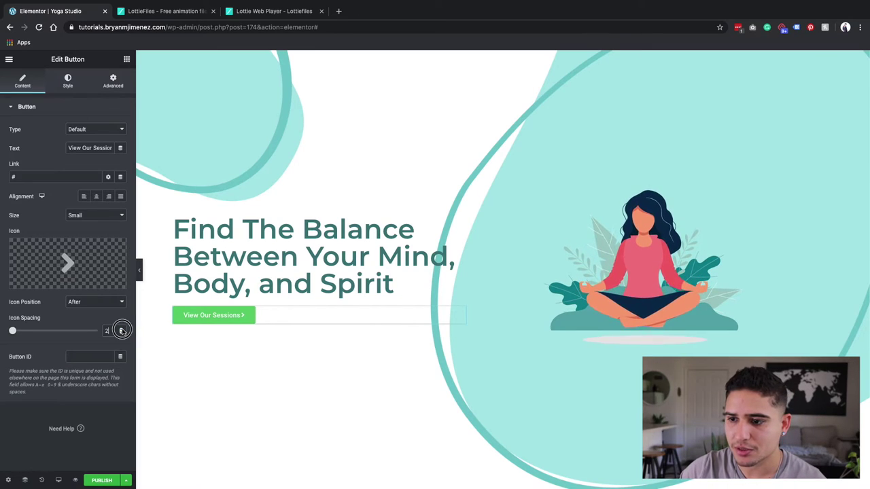
left_click(122, 330)
left_click(122, 329)
left_click(122, 330)
left_click(122, 330)
left_click(122, 329)
left_click(122, 329)
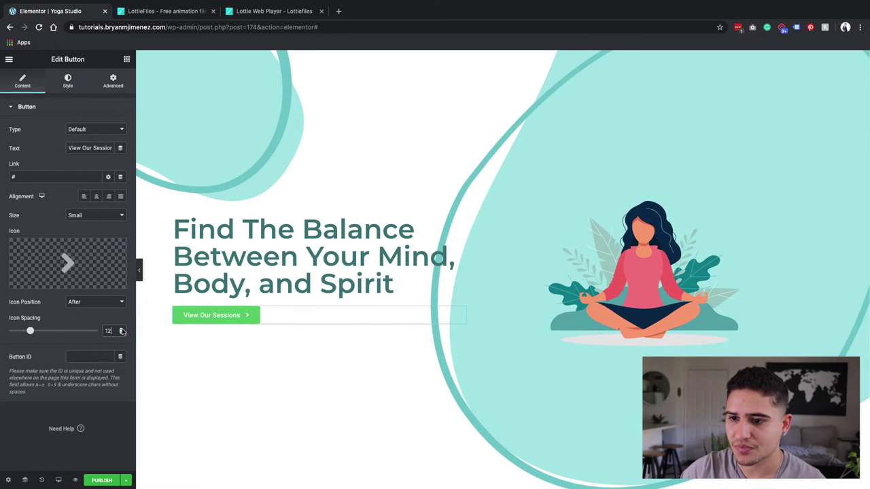
left_click(121, 329)
left_click(121, 329)
left_click(122, 330)
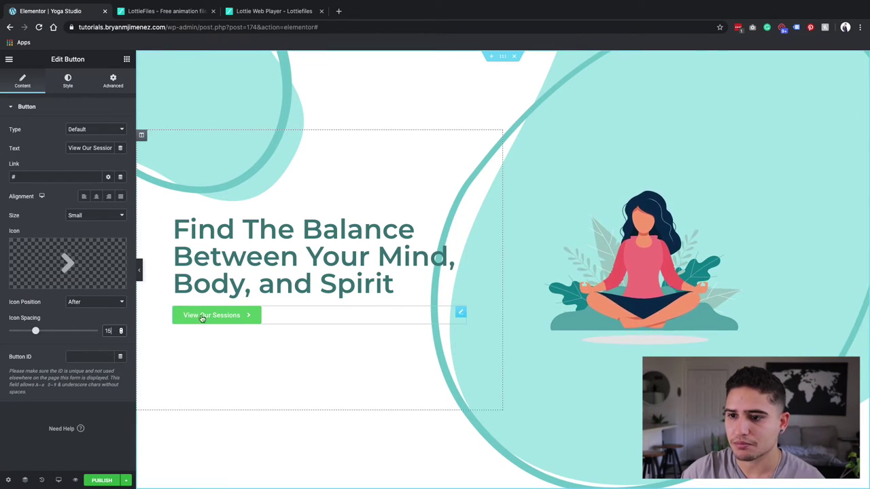
left_click(69, 81)
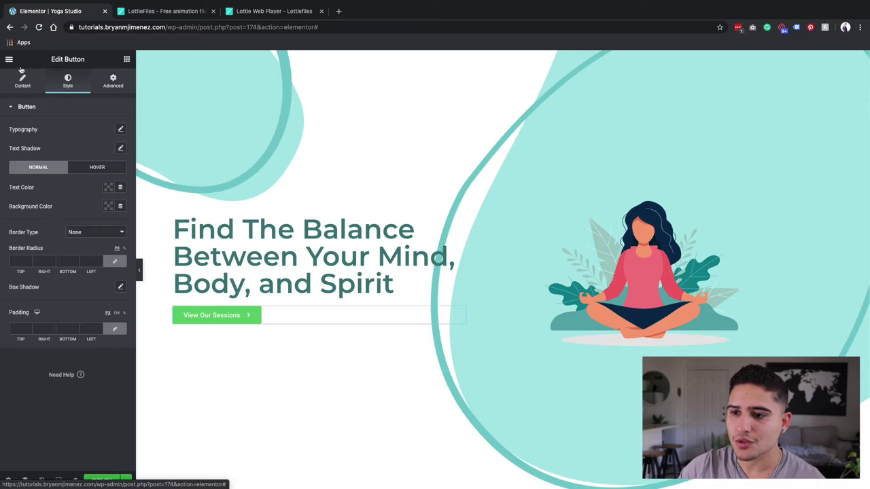
Set the button's typography font family to Montserrat
left_click(121, 129)
left_click(94, 155)
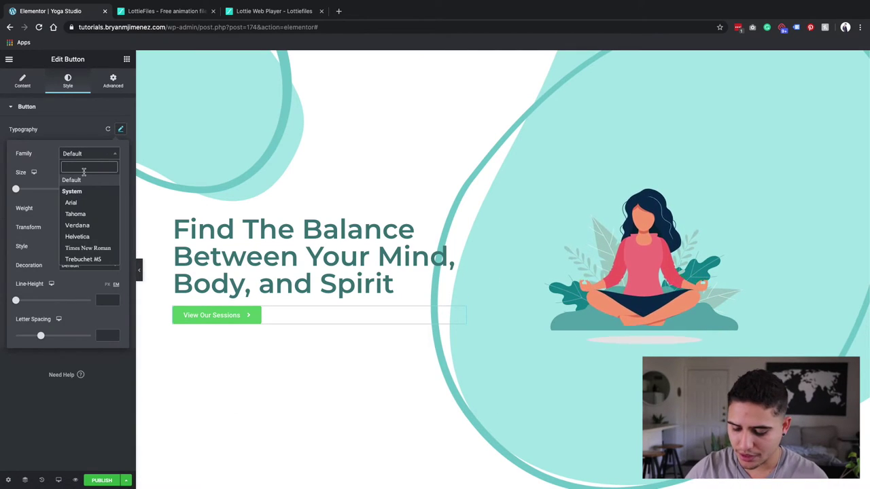
type("mon")
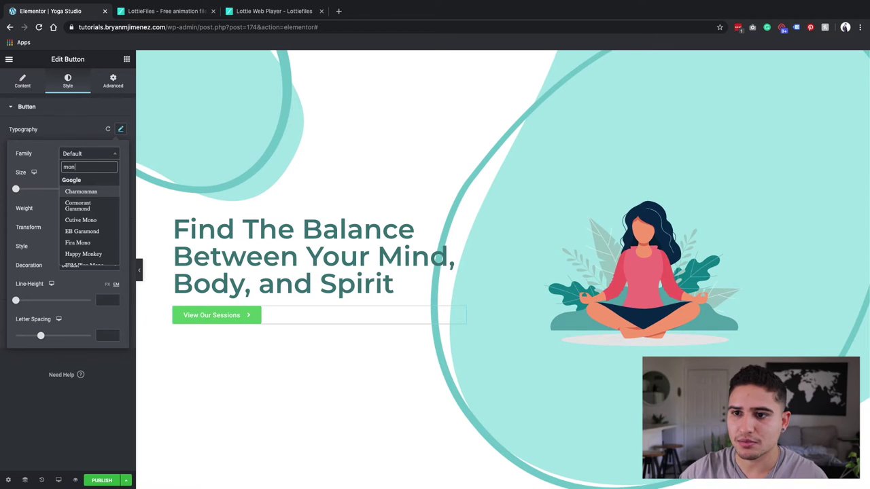
type("s")
key("BackSpace")
type("tse")
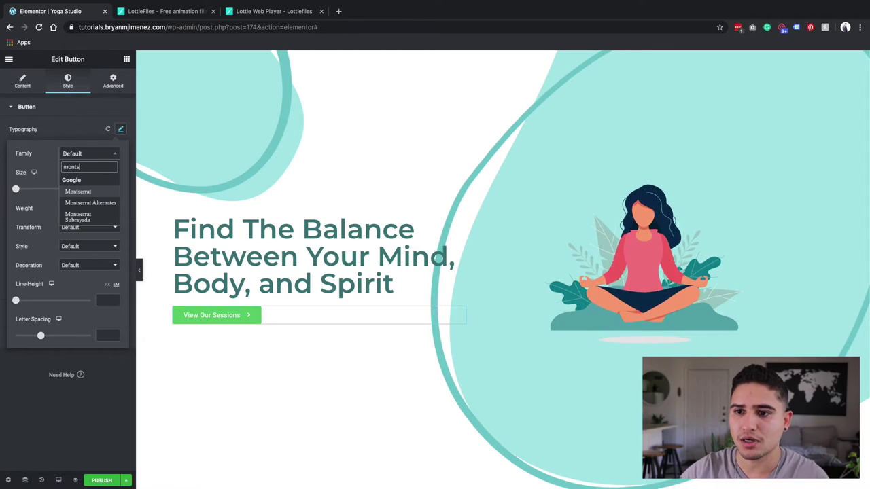
left_click(83, 192)
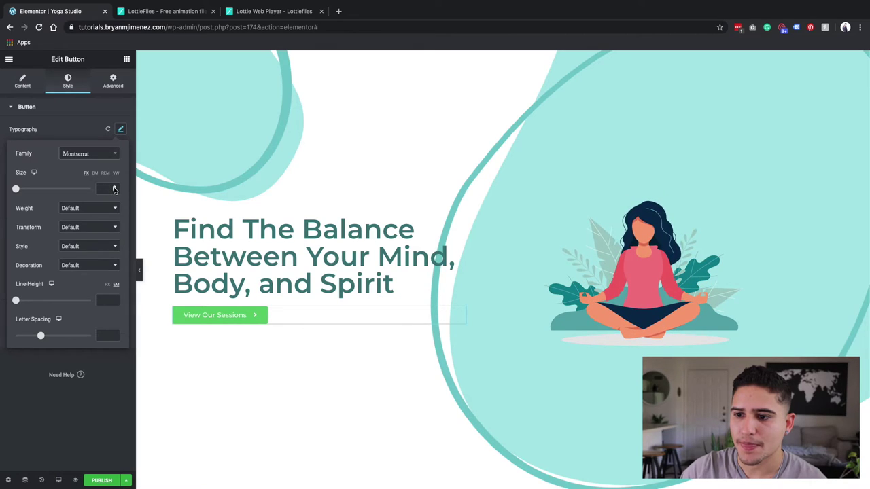
Increase the button text size to 20 px
left_click(114, 188)
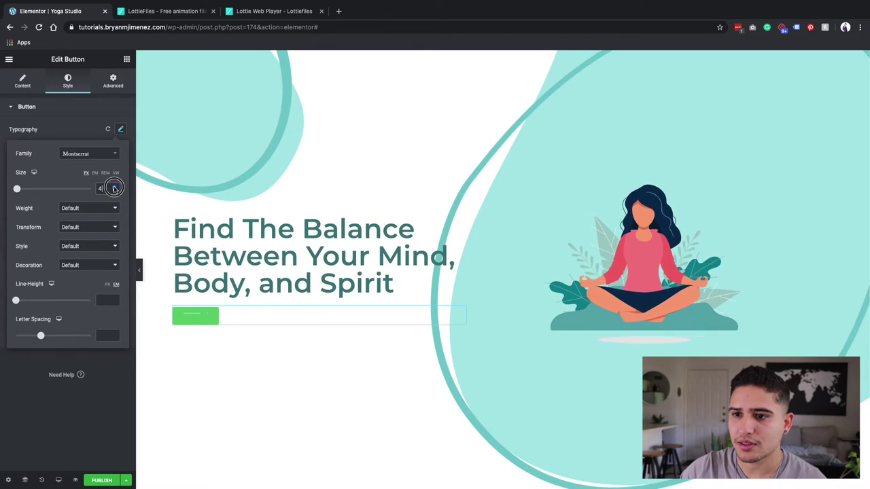
left_click(113, 188)
left_click(114, 188)
left_click(114, 187)
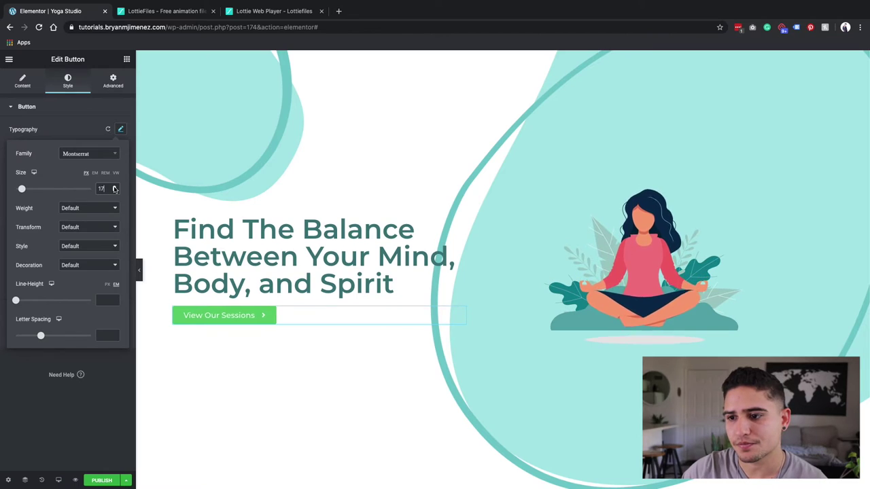
left_click(113, 187)
left_click(114, 188)
left_click(114, 187)
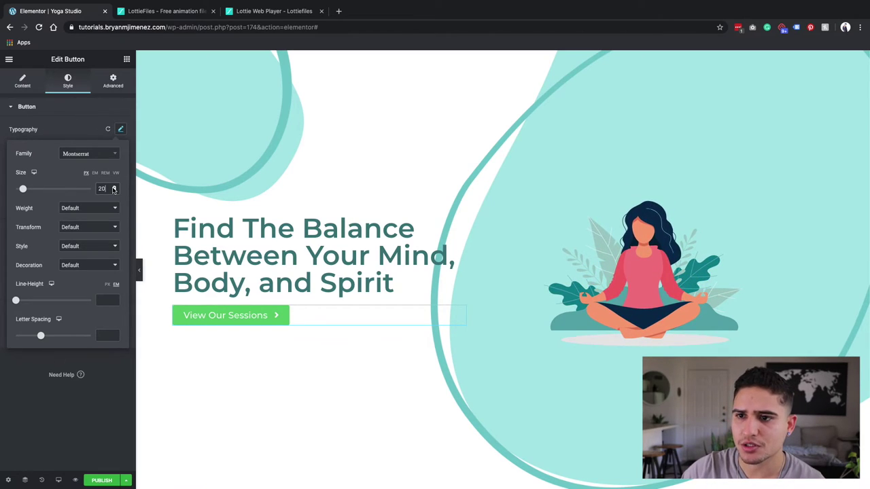
left_click(121, 129)
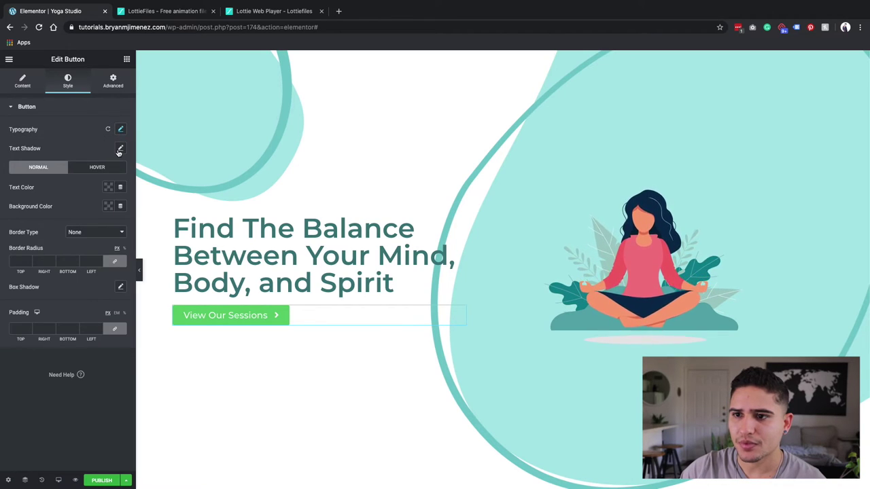
Set the button text weight to 600
left_click(121, 130)
left_click(105, 213)
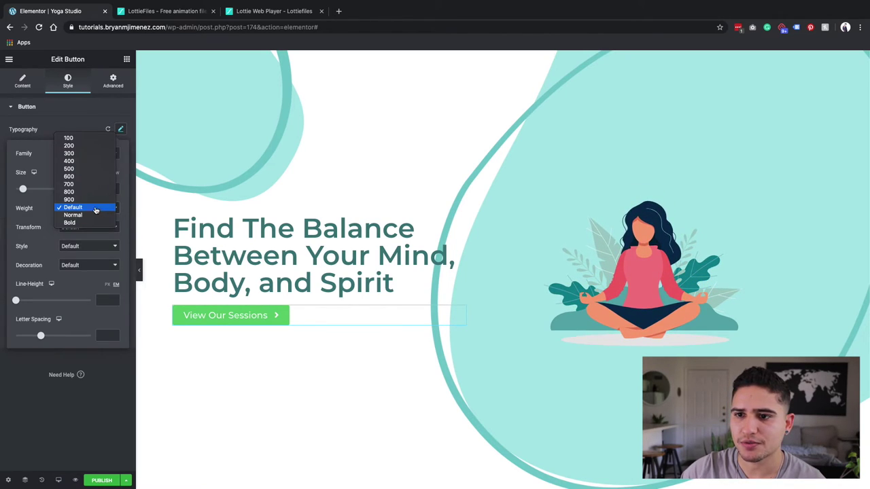
left_click(85, 187)
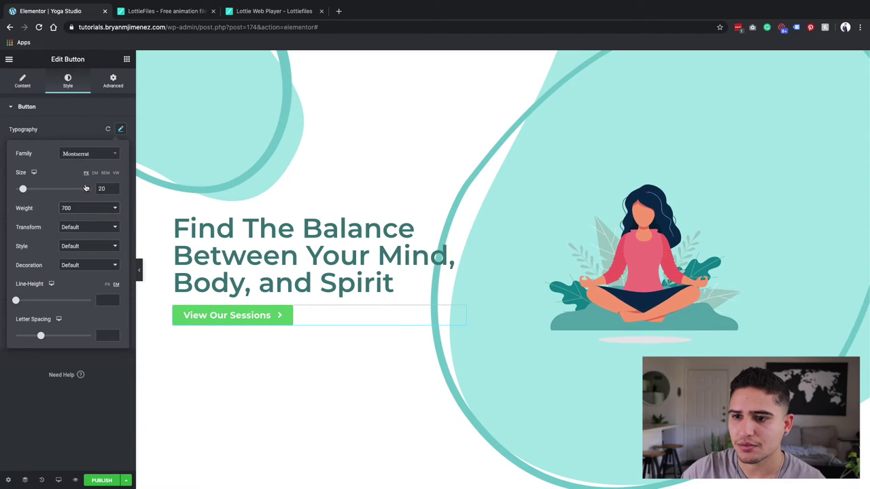
left_click(81, 209)
left_click(80, 200)
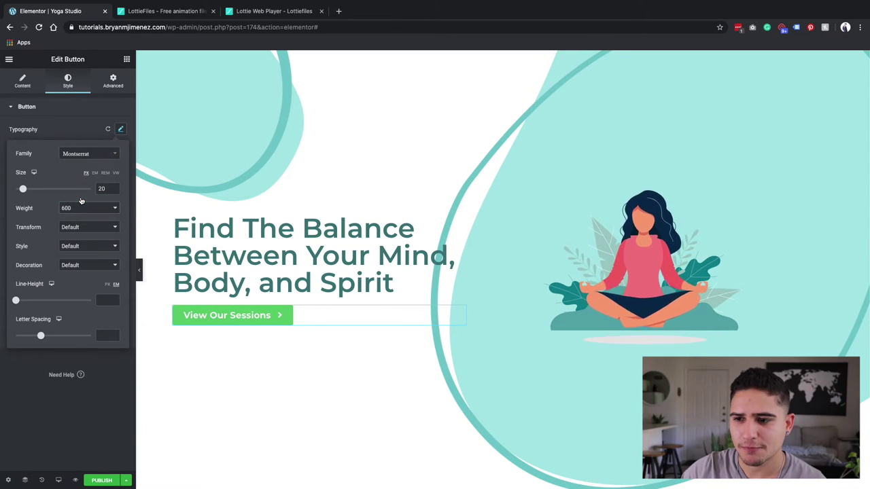
left_click(123, 130)
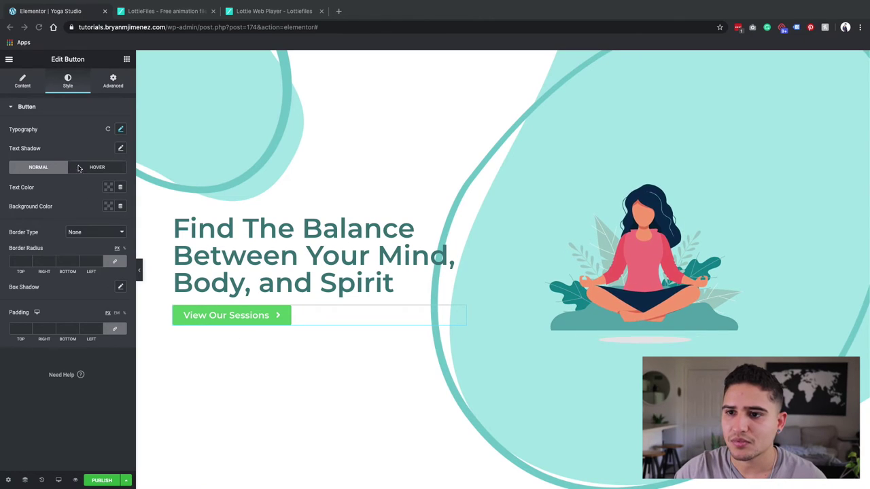
Make the button text colour pink-red #ED4860
left_click(108, 187)
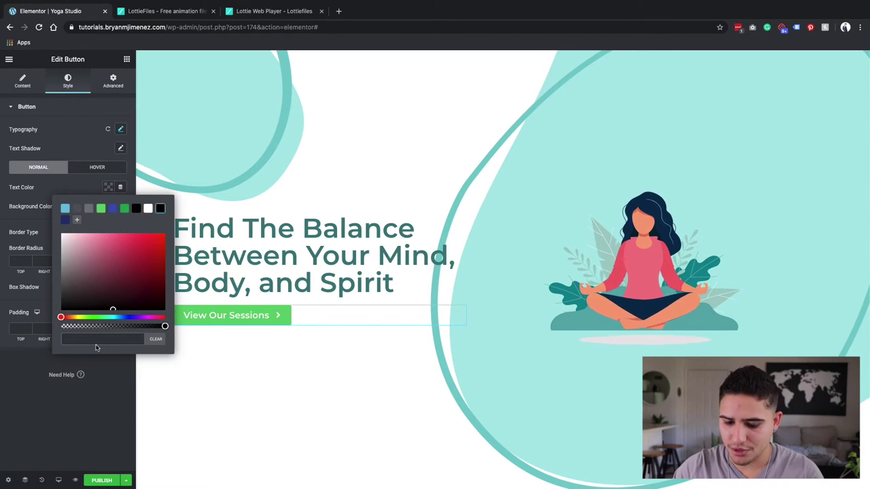
type("#ED4860")
left_click(107, 188)
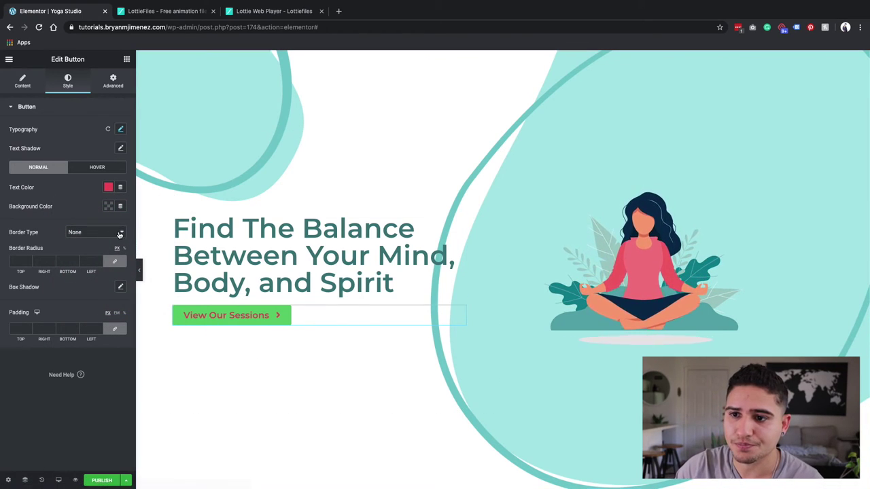
Make the button background fully transparent by dragging the alpha slider to zero
left_click(108, 206)
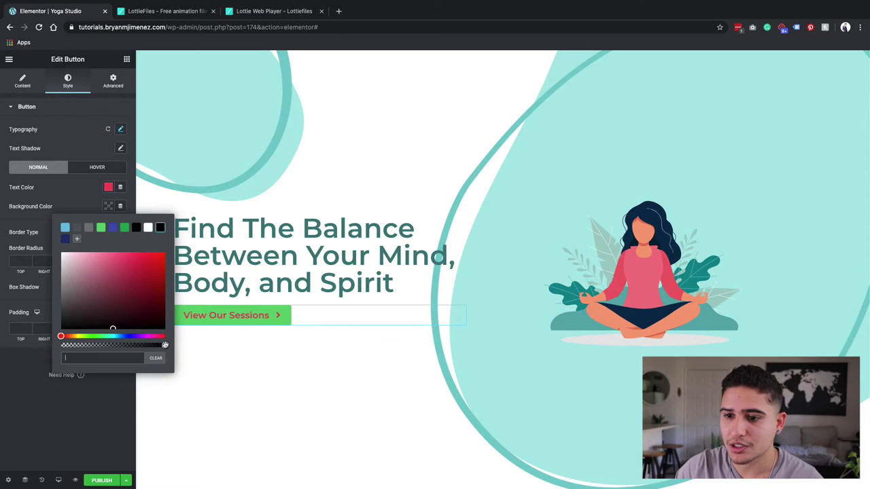
left_click(154, 346)
left_click_drag(154, 346, 40, 348)
left_click(90, 209)
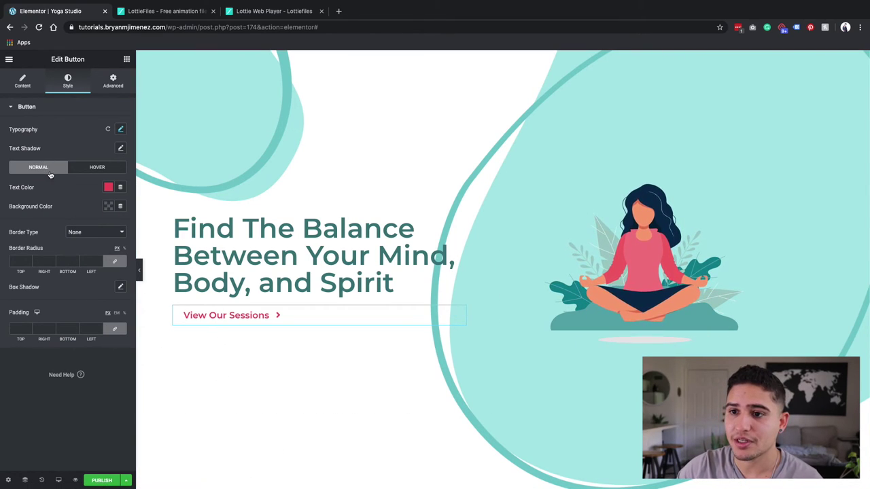
Make the button's hover text colour white
left_click(92, 168)
left_click(108, 188)
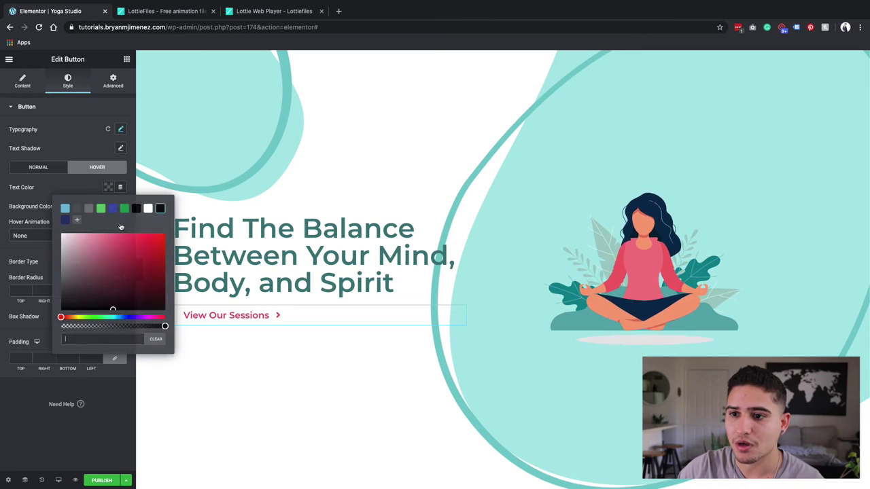
left_click(147, 209)
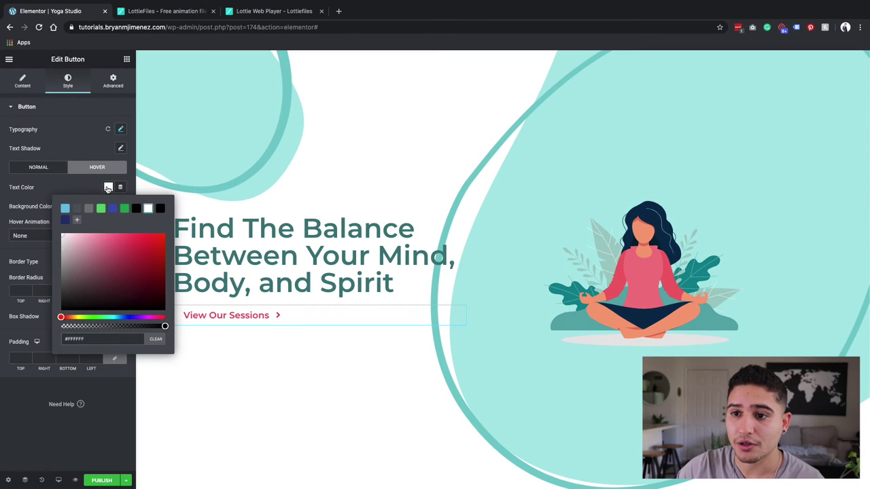
left_click(108, 188)
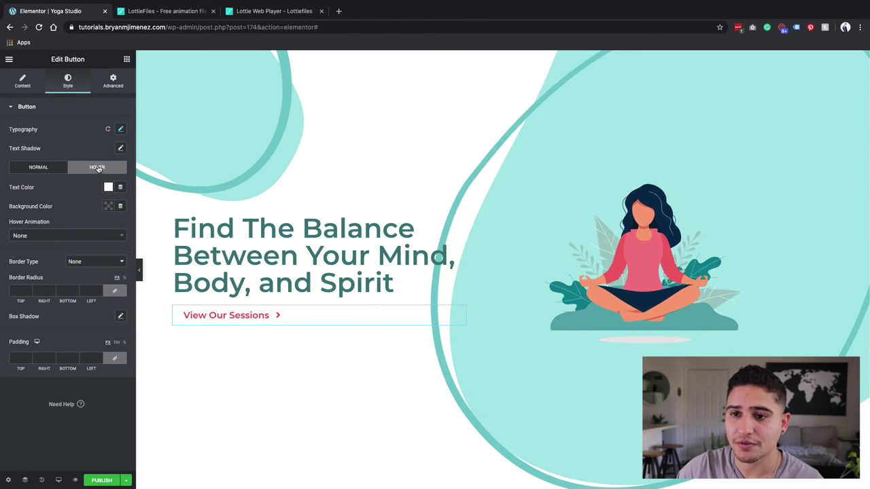
Set the button's hover background colour to pink #ED4860
left_click(108, 205)
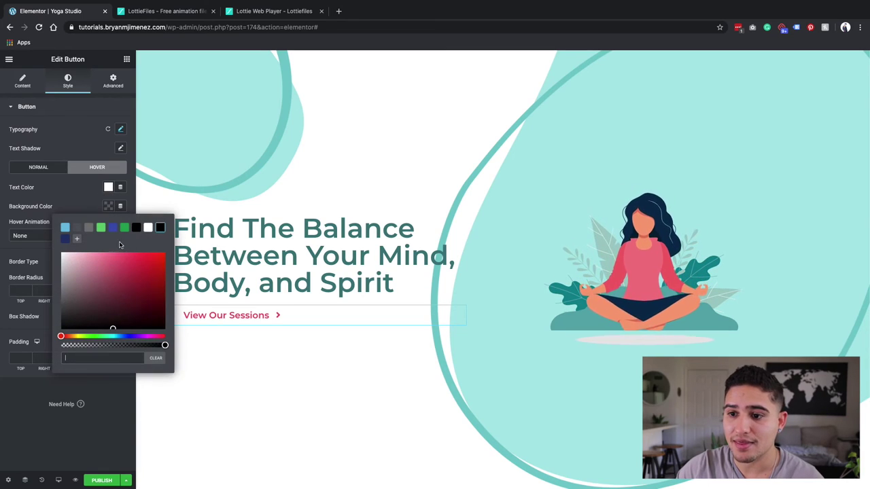
key("ctrl+v")
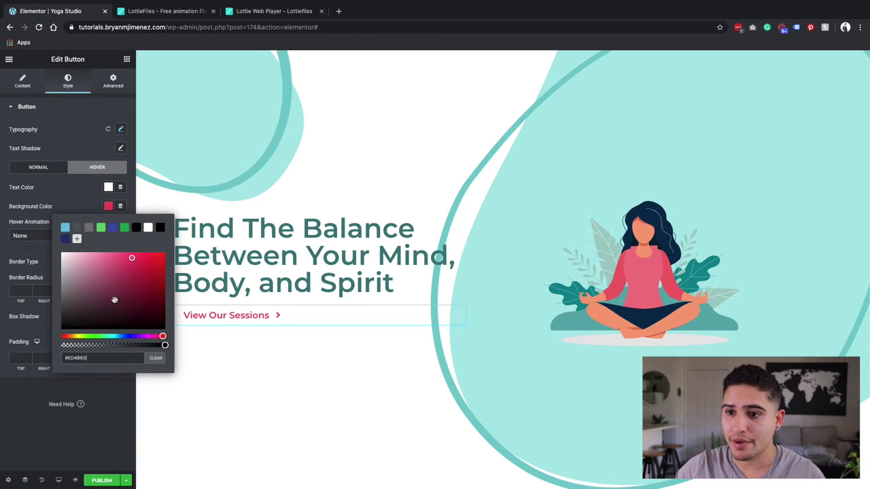
left_click(107, 207)
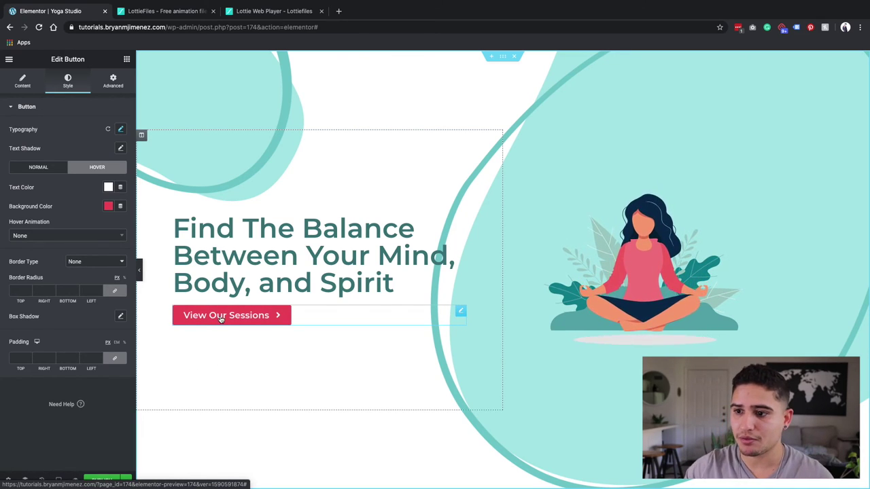
Round all button corners with a 25 px border radius, then hide the editor panel
left_click(20, 290)
type("0")
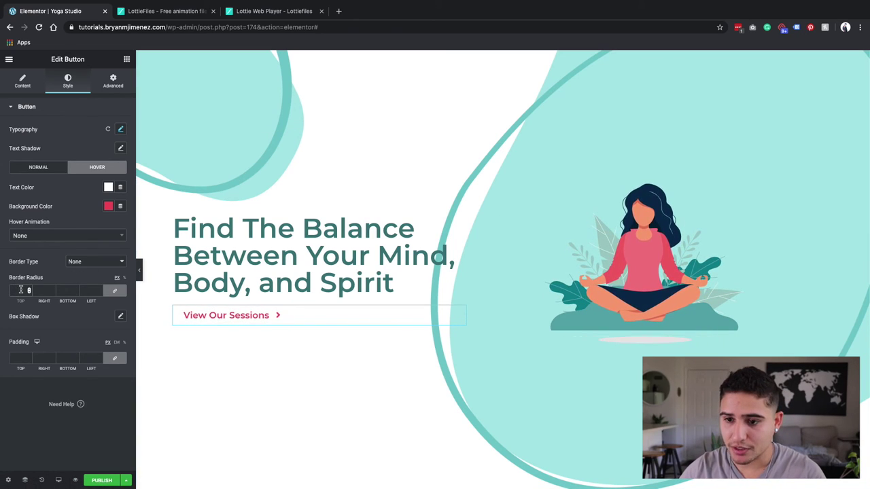
type("0")
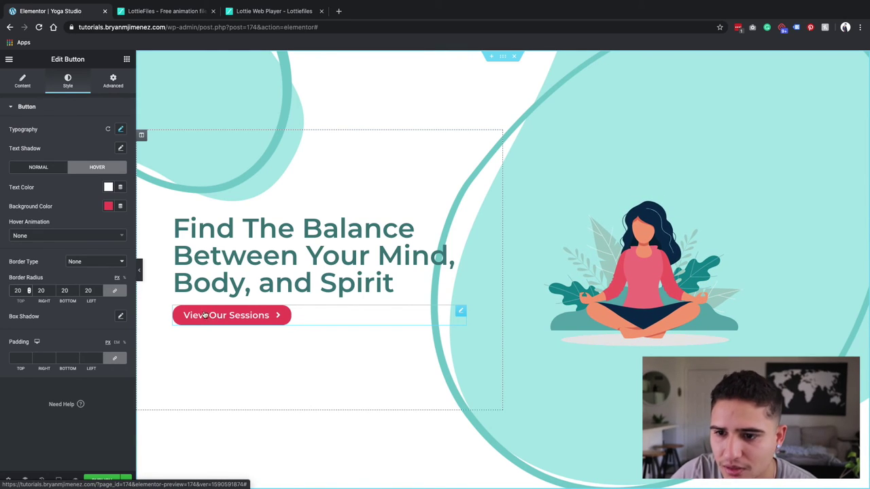
left_click(28, 289)
left_click(29, 289)
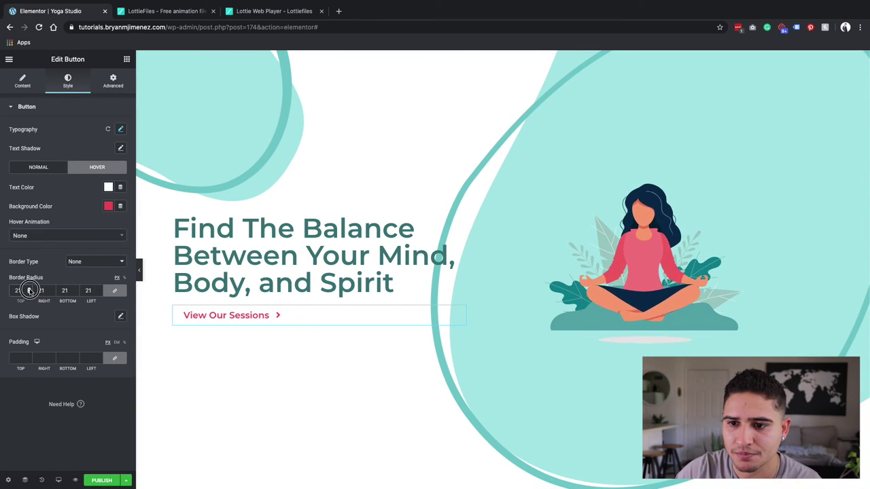
left_click(29, 289)
left_click(28, 289)
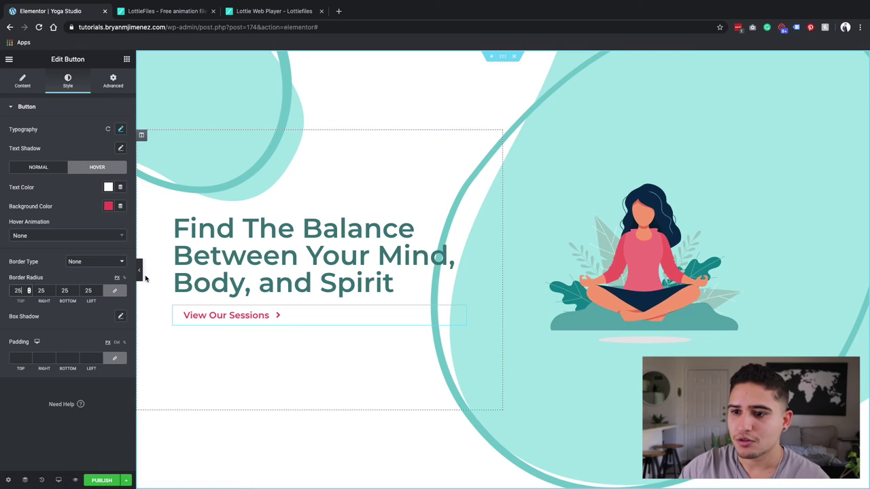
left_click(142, 278)
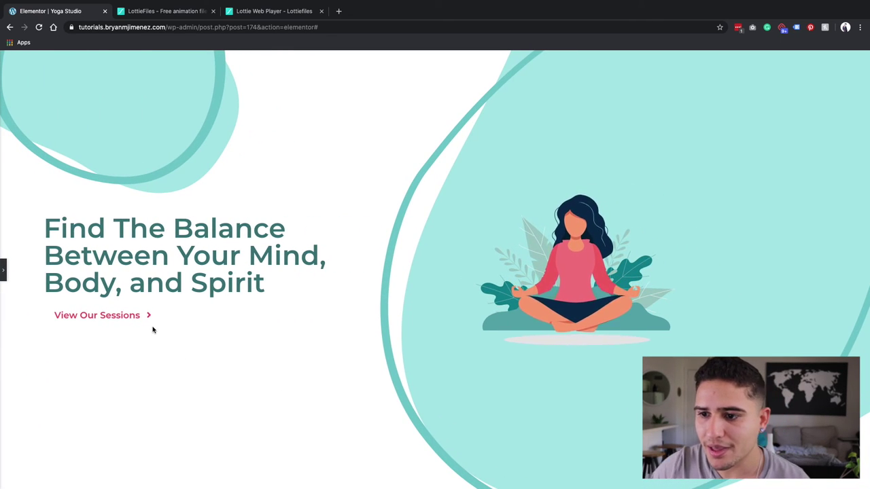